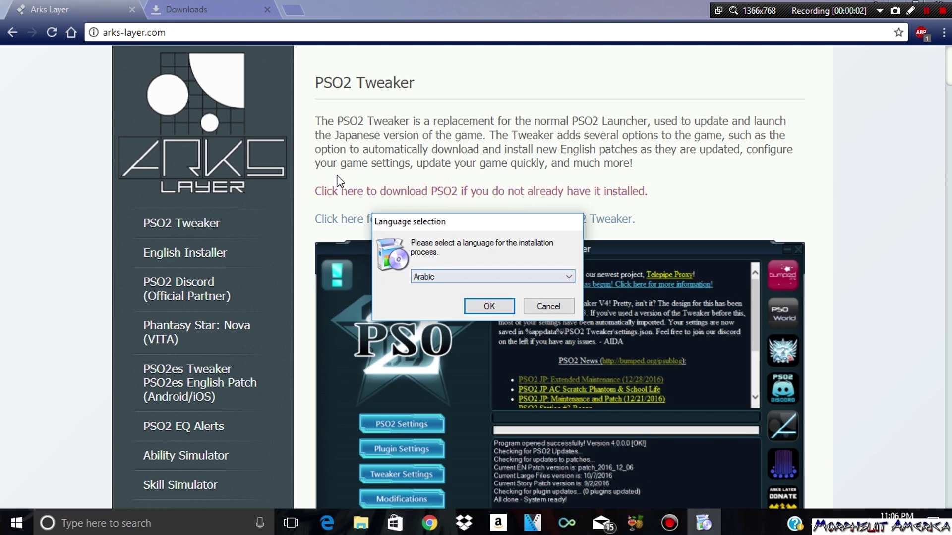
Step: Run the English setup into C:\PSO2 Tweaker\ with desktop and start menu shortcuts, then launch it
left_click(425, 276)
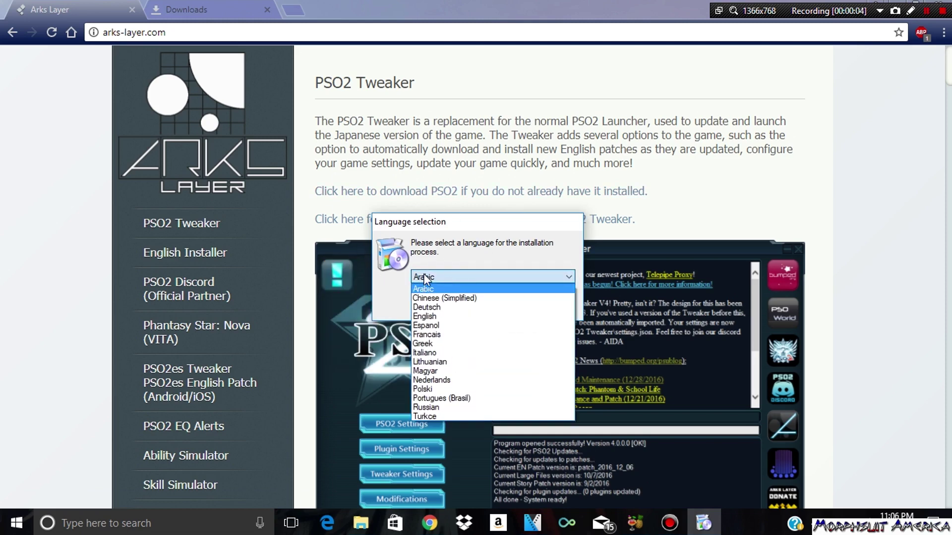
left_click(479, 317)
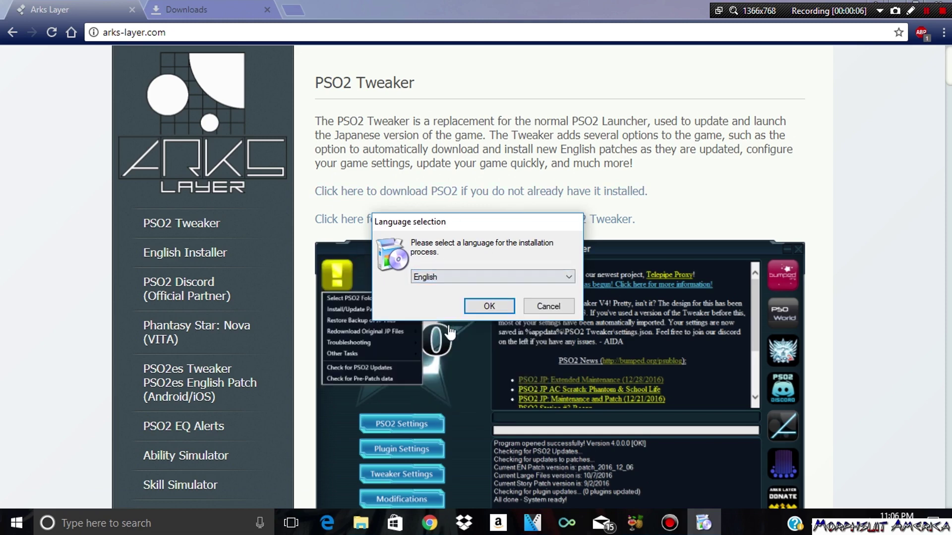
left_click(480, 311)
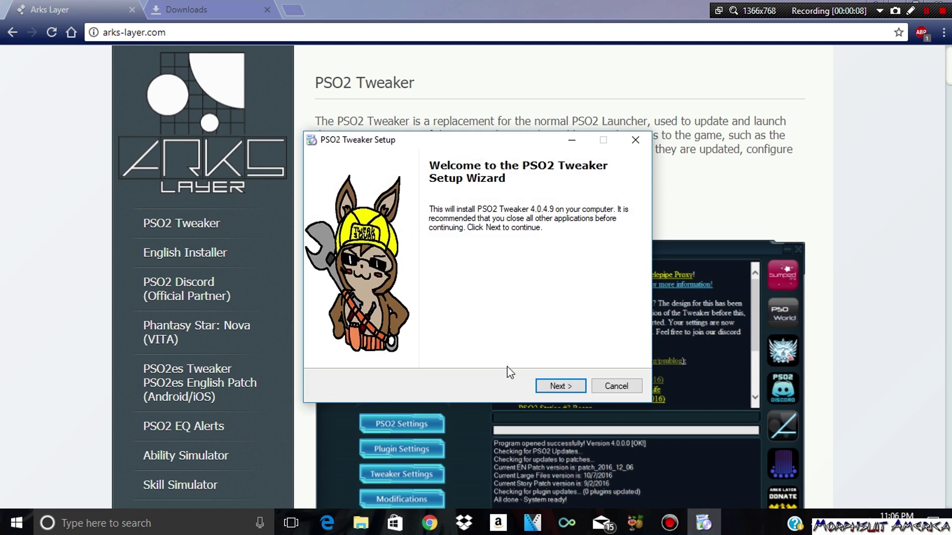
left_click(547, 388)
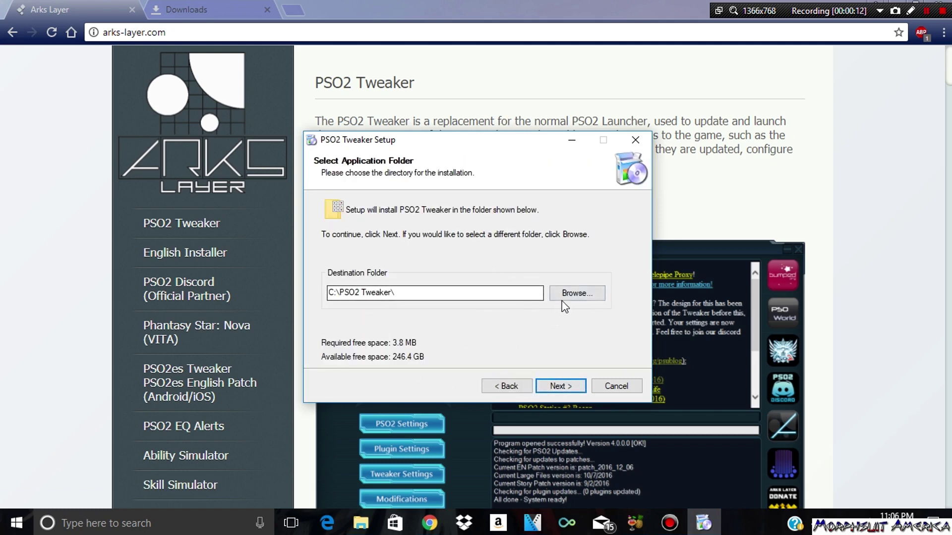
left_click(567, 387)
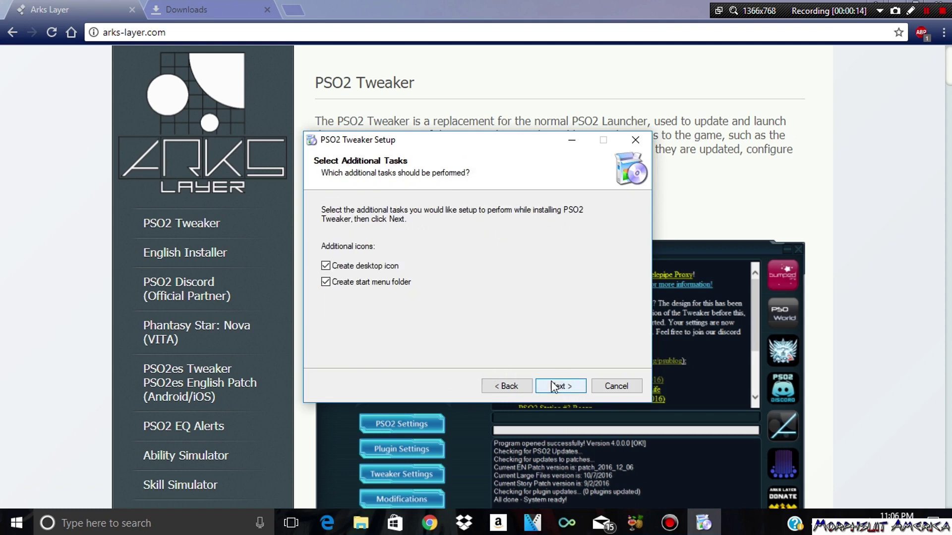
left_click(577, 389)
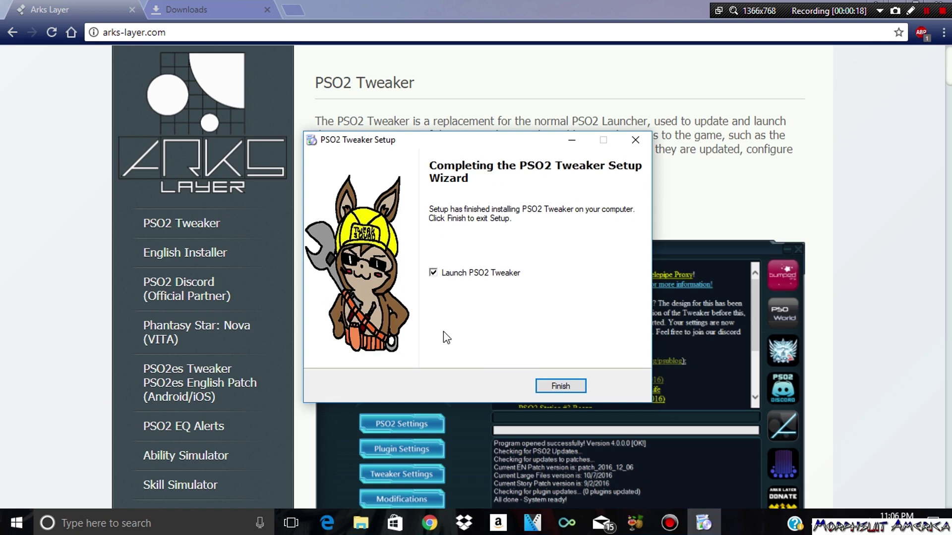
left_click(550, 385)
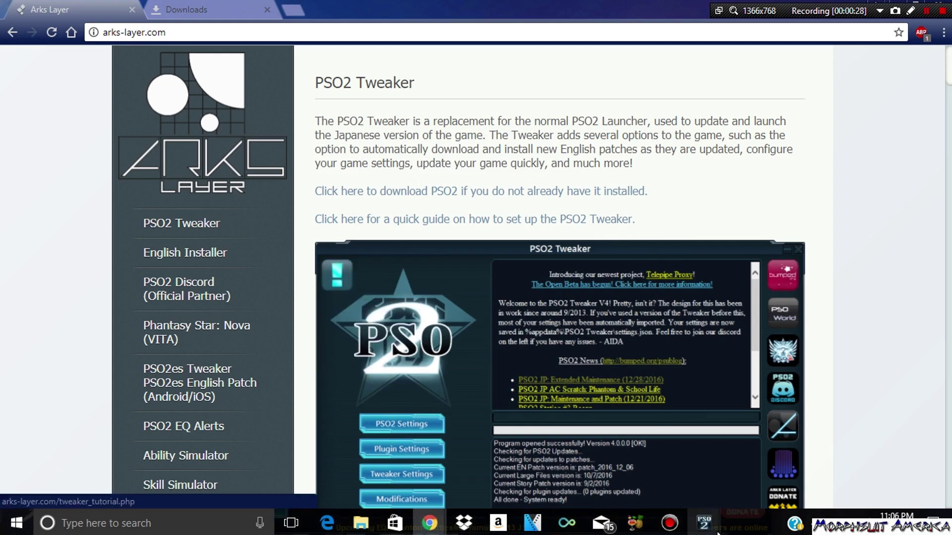
Step: Resume the interrupted patching in the Tweaker and move its window up to show the status bar
mouse_move(704, 523)
left_click(770, 449)
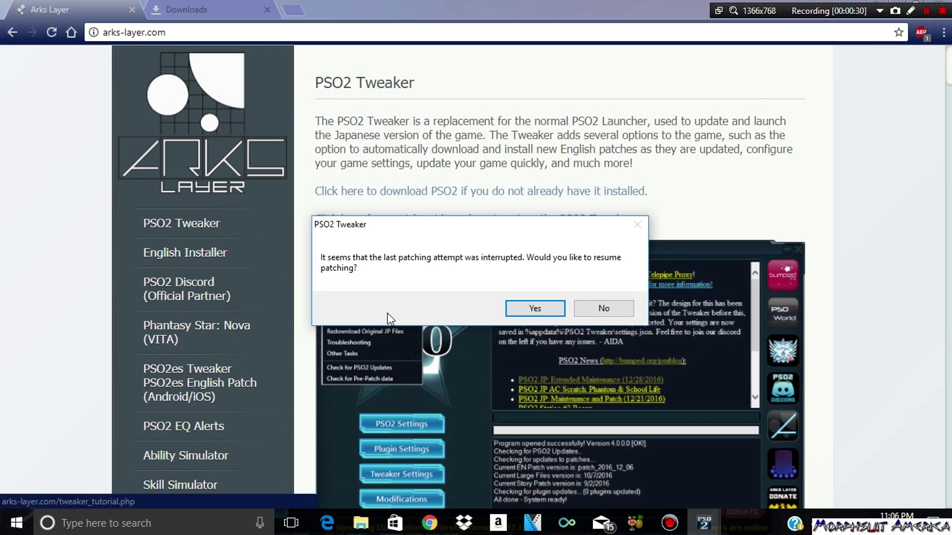
left_click(527, 312)
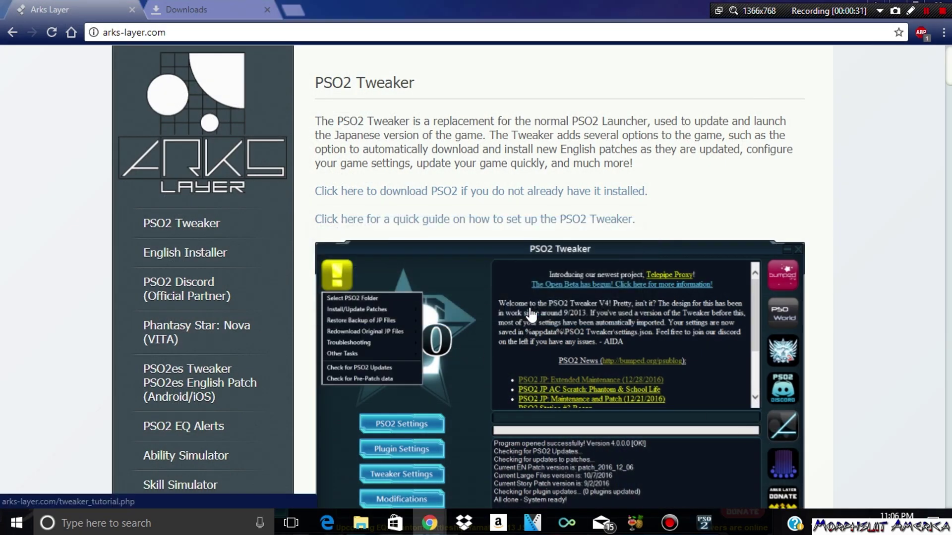
left_click(703, 525)
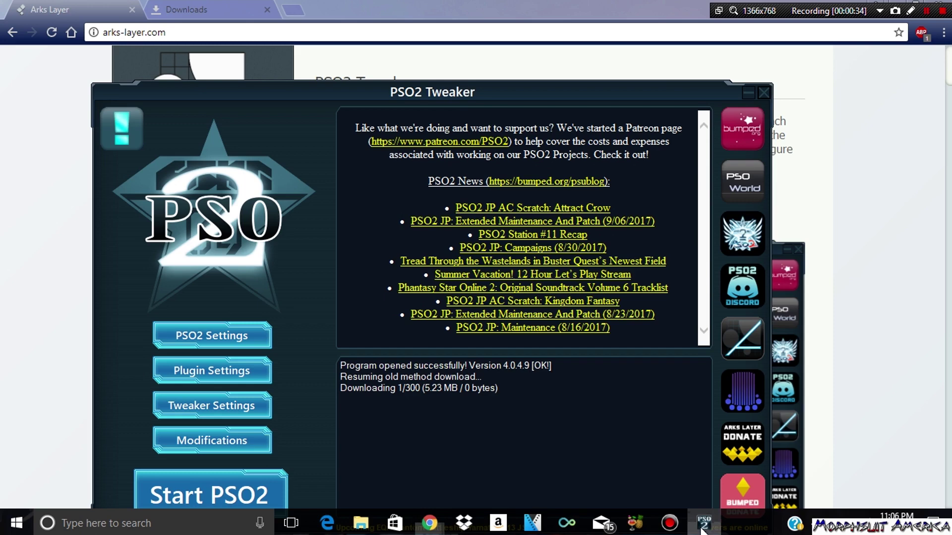
left_click_drag(437, 87, 435, 51)
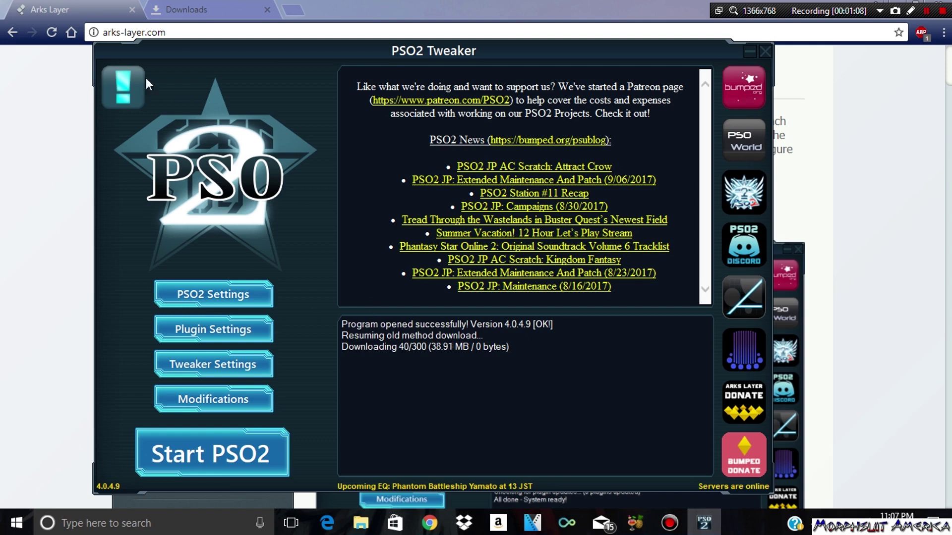
Step: View the Tweaker's task menu, dismiss it, and switch to the browser while files download
left_click(119, 80)
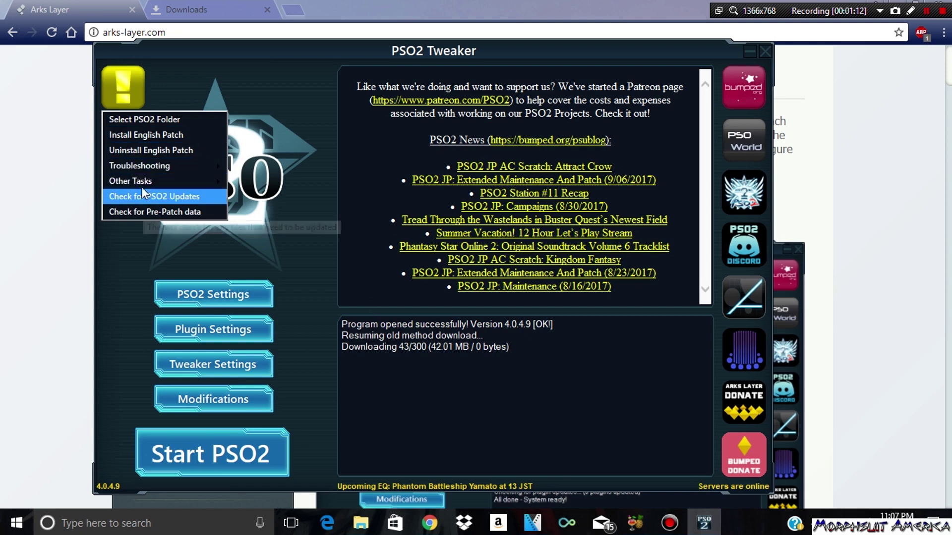
mouse_move(140, 176)
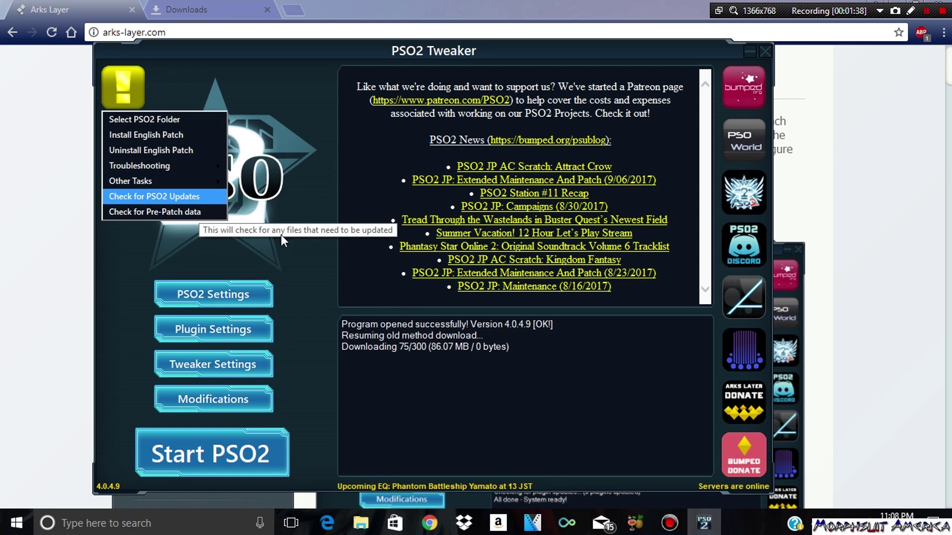
left_click(438, 377)
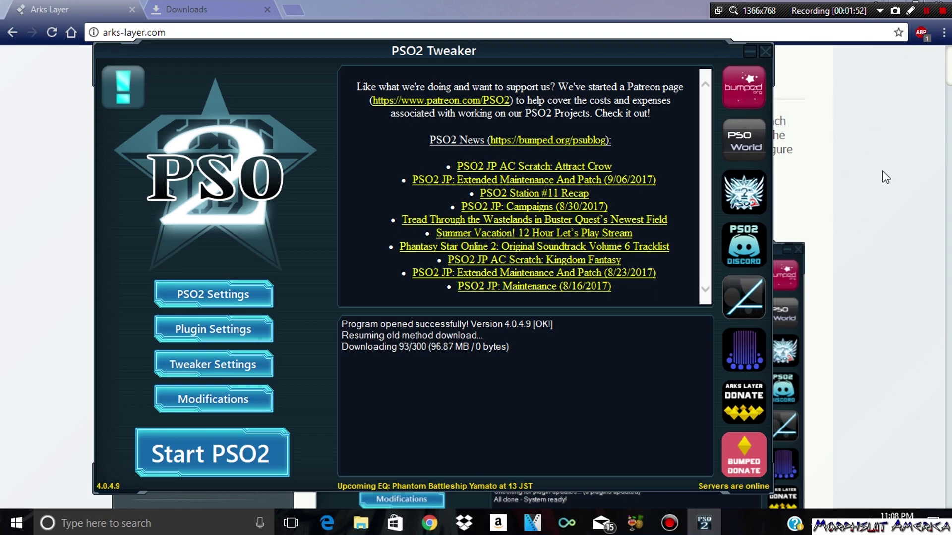
key("alt+Tab")
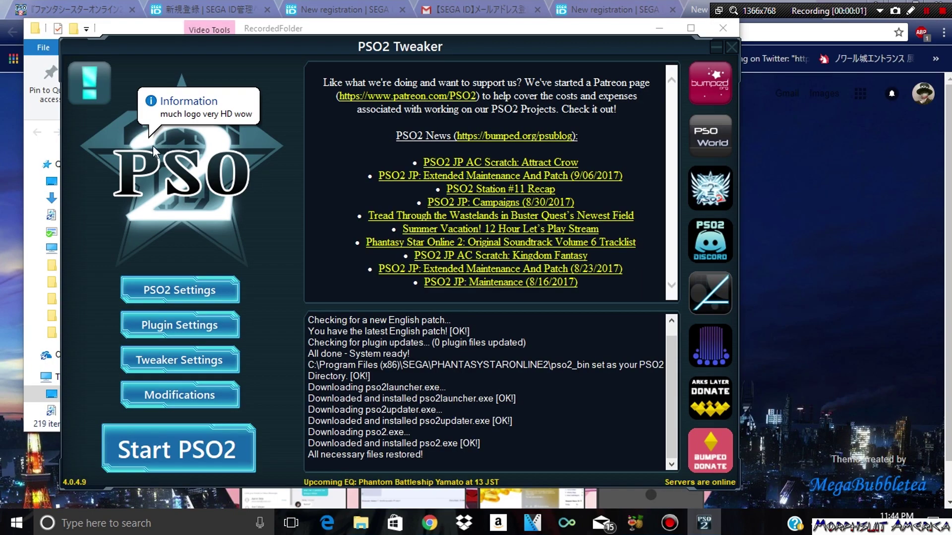
Step: Use Select PSO2 Folder to set C:\Program Files (x86)\SEGA\PHANTASYSTARONLINE2\pso2_bin as the game folder
left_click(91, 79)
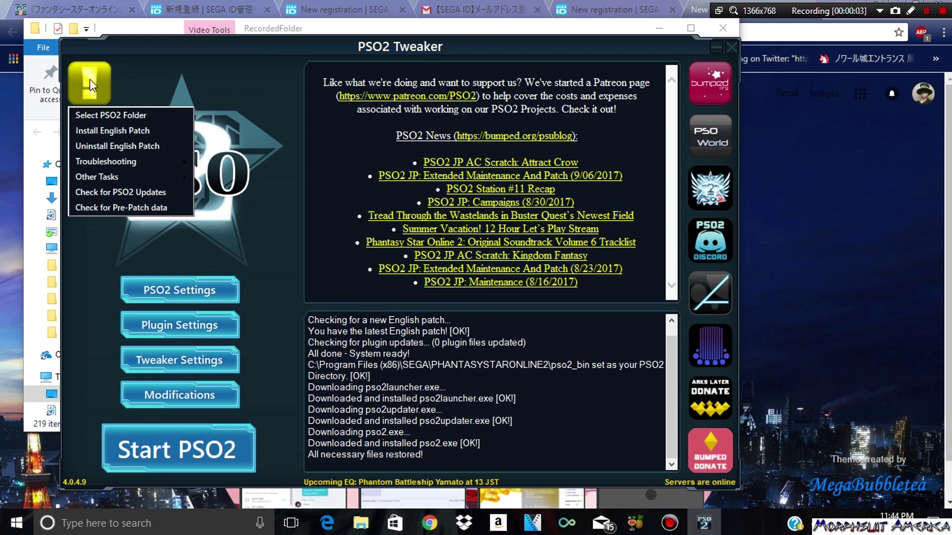
left_click(141, 115)
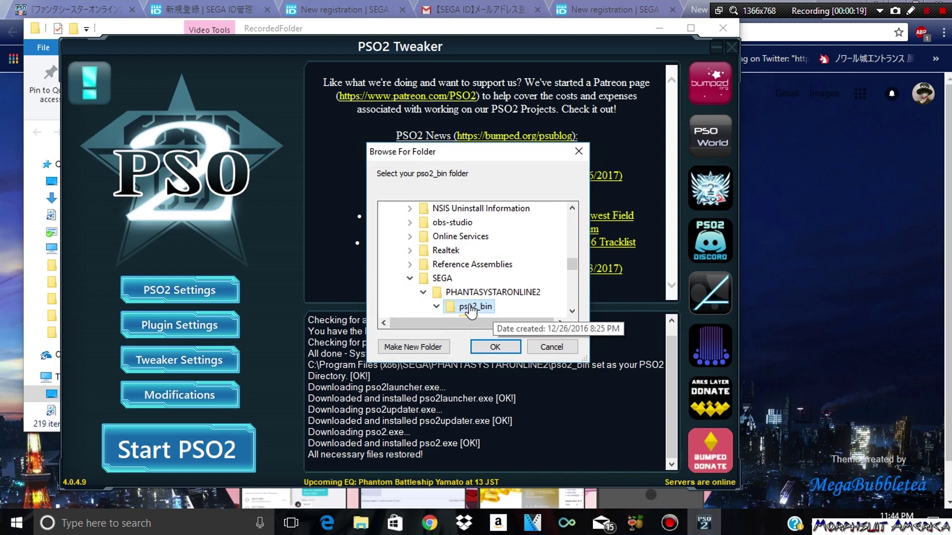
left_click(493, 347)
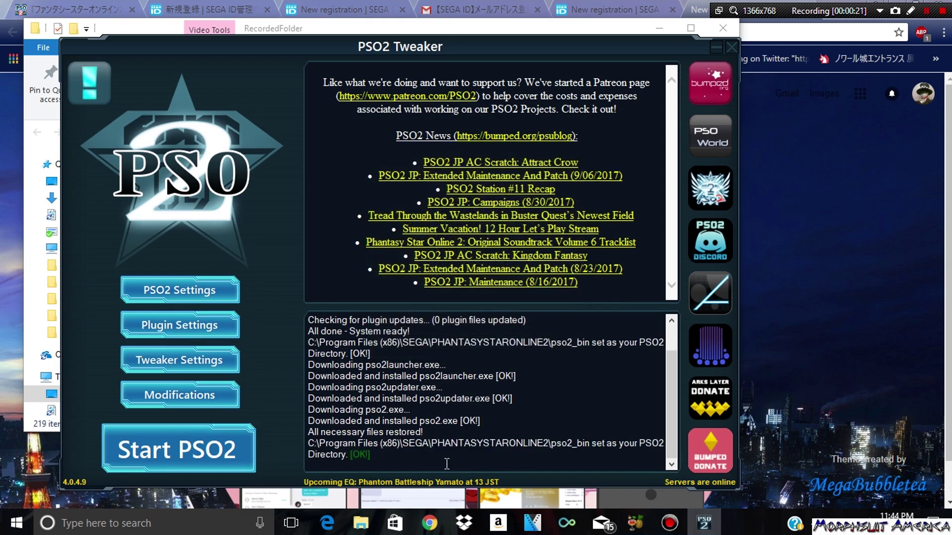
mouse_move(173, 223)
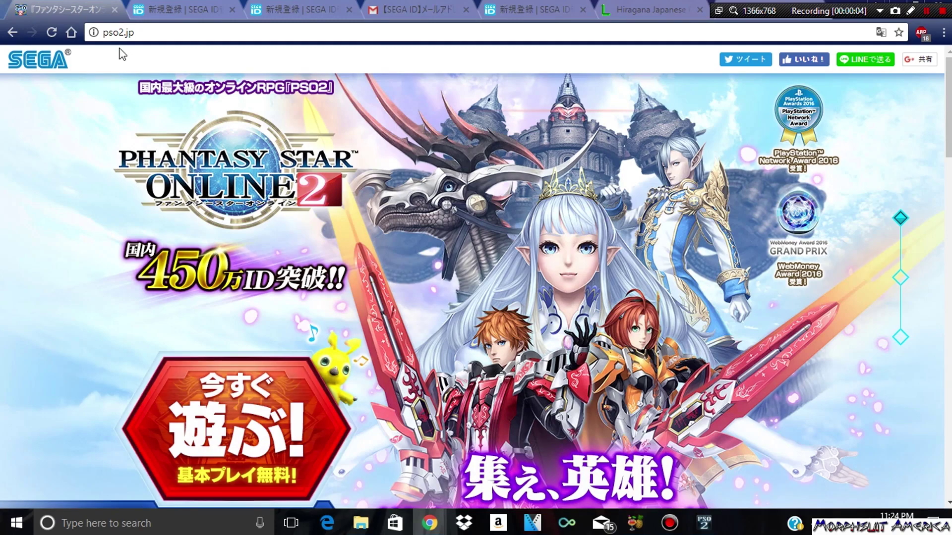
Step: Scroll the pso2.jp home page and follow the 遊ぶ! button to the SEGA ID sign-up page
scroll(336, 280, "down", 5)
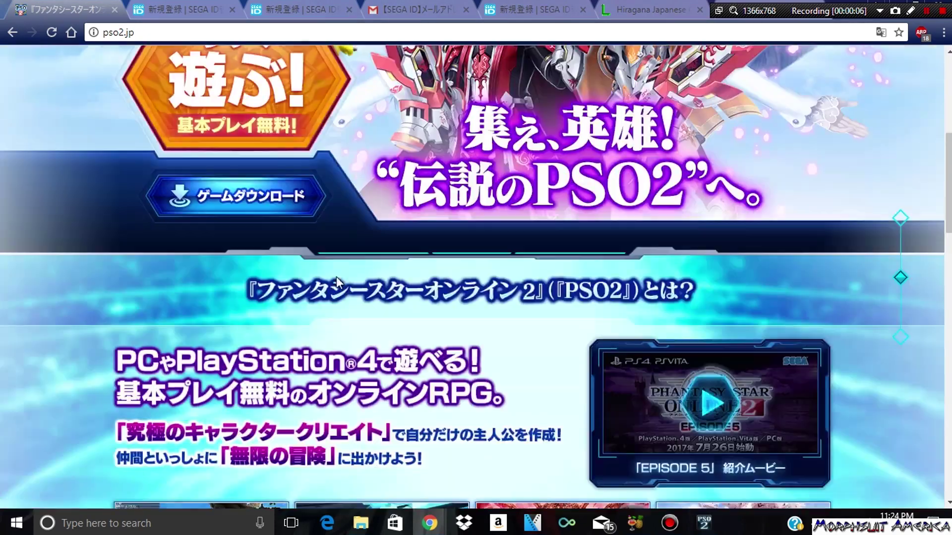
scroll(336, 280, "down", 4)
scroll(320, 240, "up", 9)
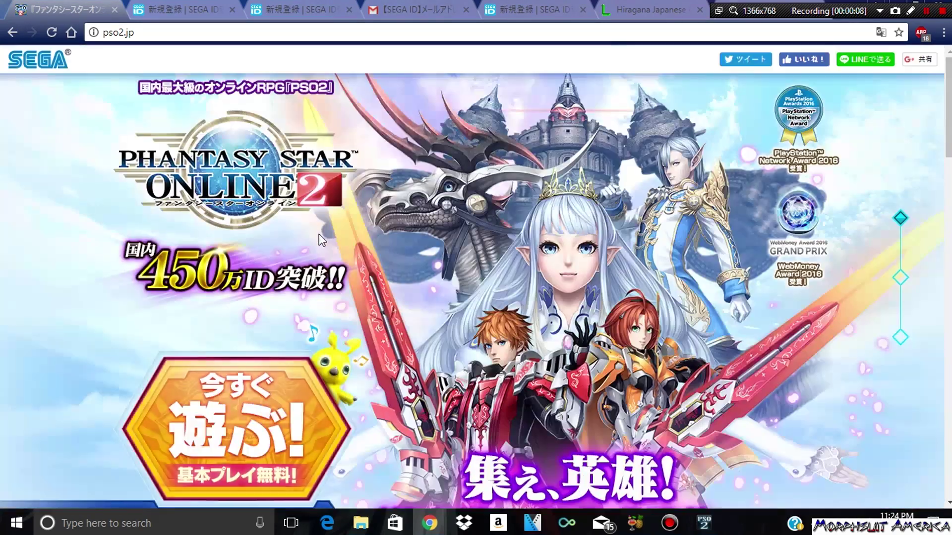
scroll(322, 240, "down", 9)
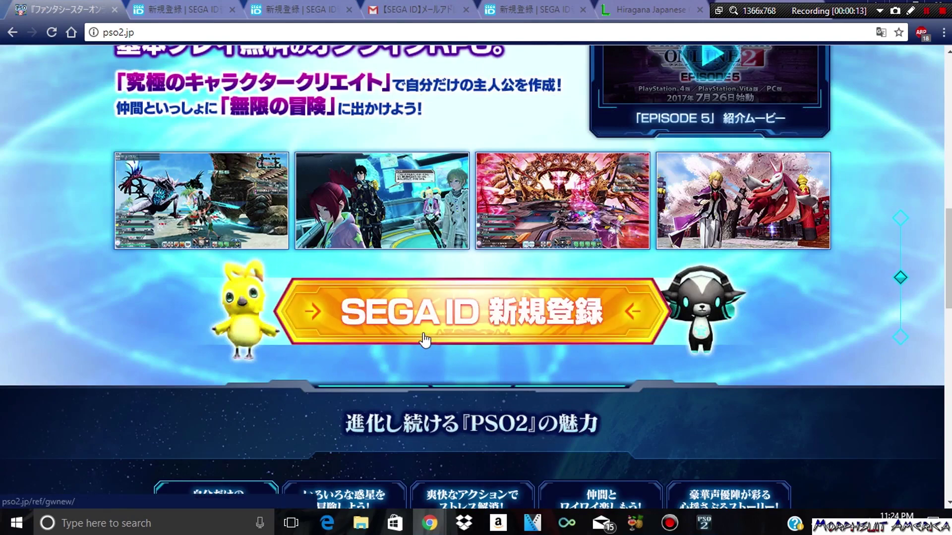
scroll(434, 341, "up", 5)
scroll(433, 337, "up", 5)
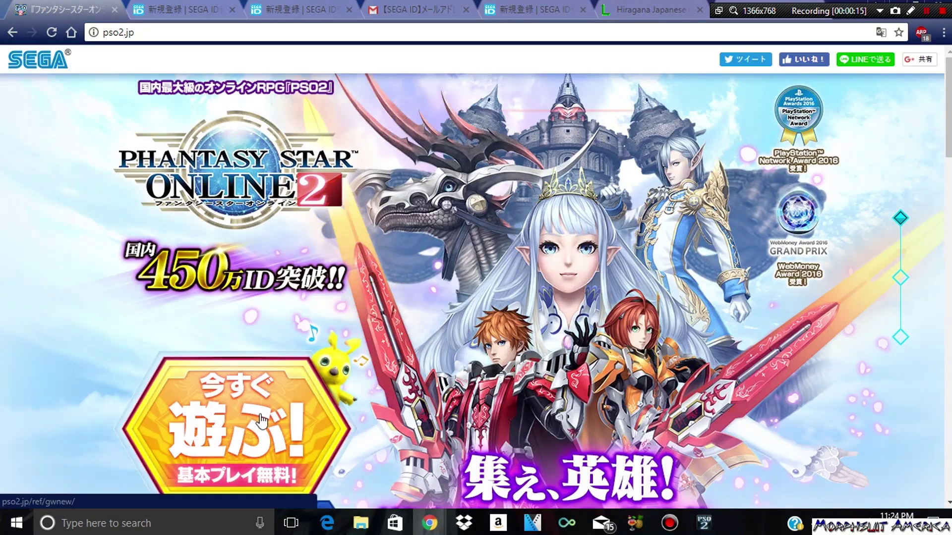
scroll(470, 278, "down", 3)
scroll(472, 283, "up", 3)
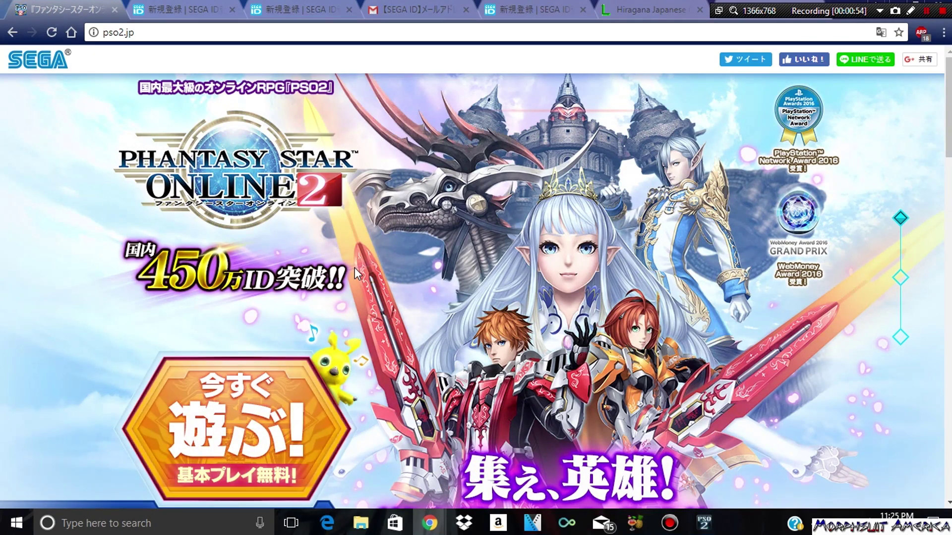
scroll(355, 268, "down", 3)
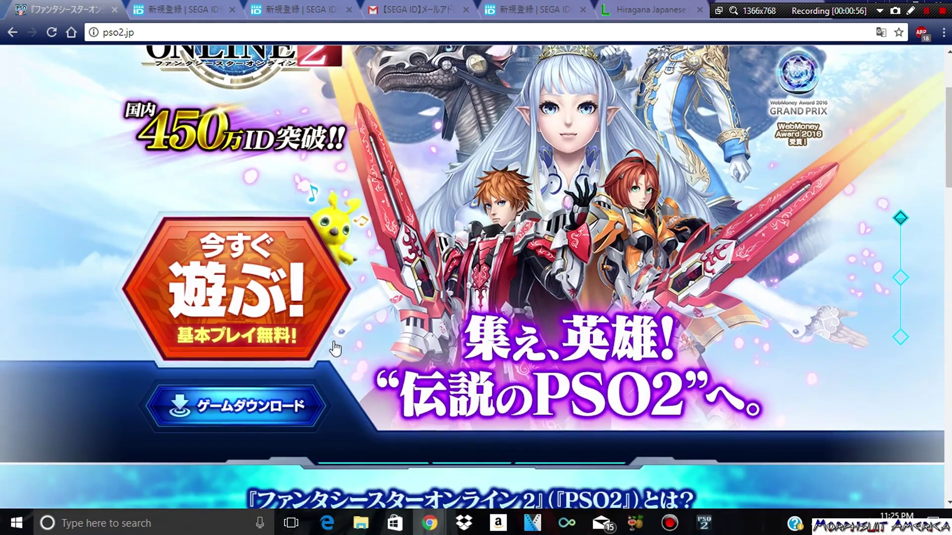
left_click(253, 305)
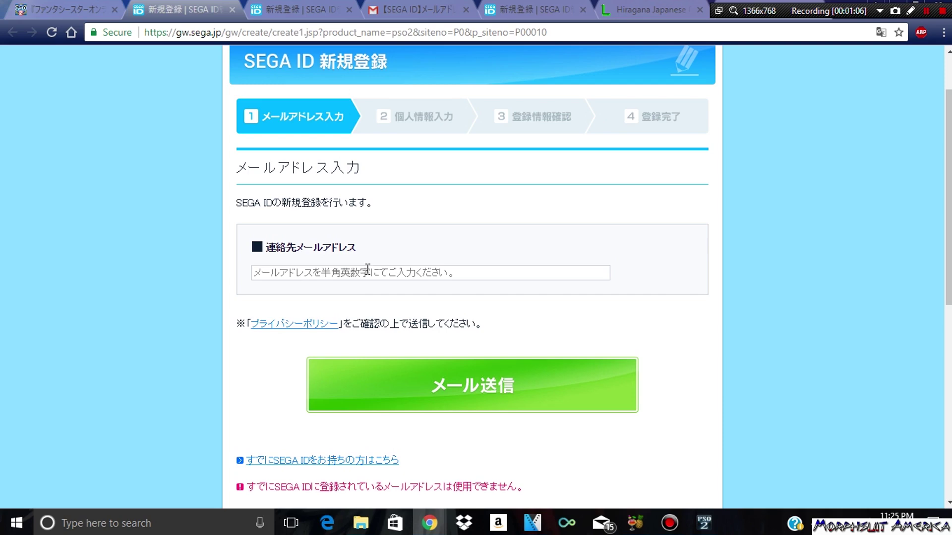
Step: Translate the authentication-mail page into English and check the earlier registration tab
left_click(280, 7)
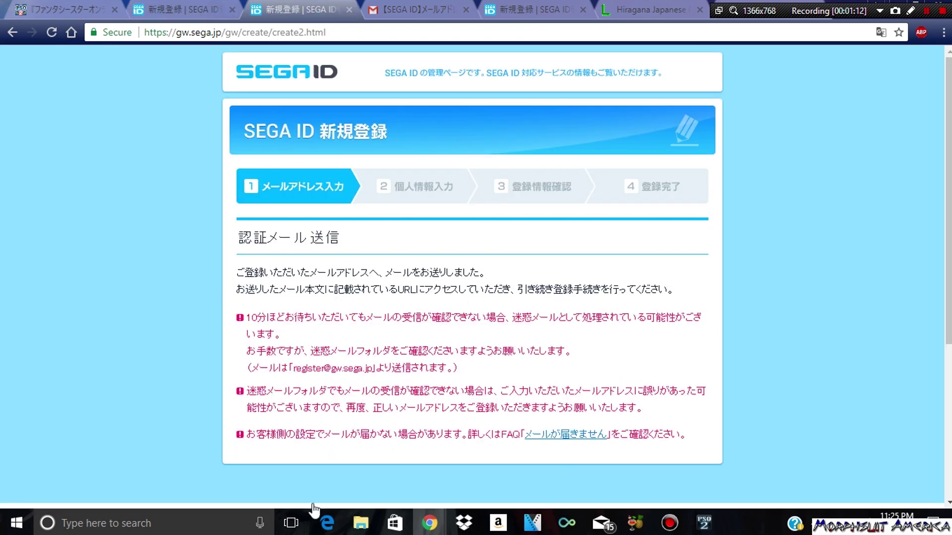
left_click(880, 33)
left_click(788, 85)
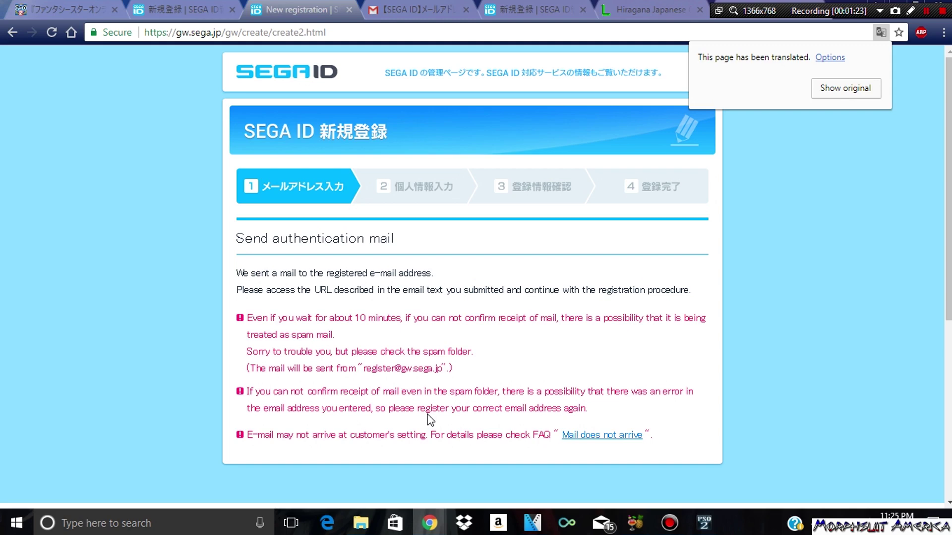
left_click(218, 9)
left_click(305, 9)
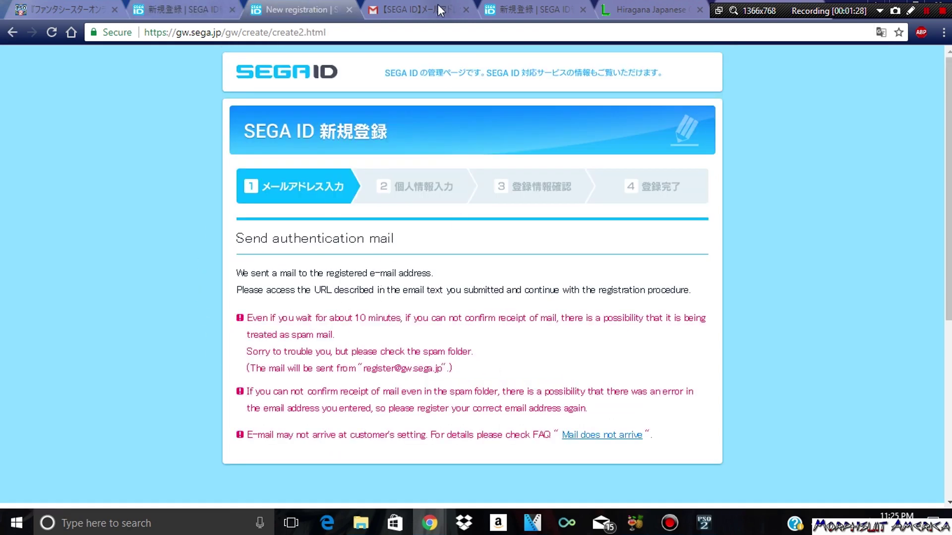
Step: Open the personal-information form tab and look over its fields, including the secret question list
left_click(529, 10)
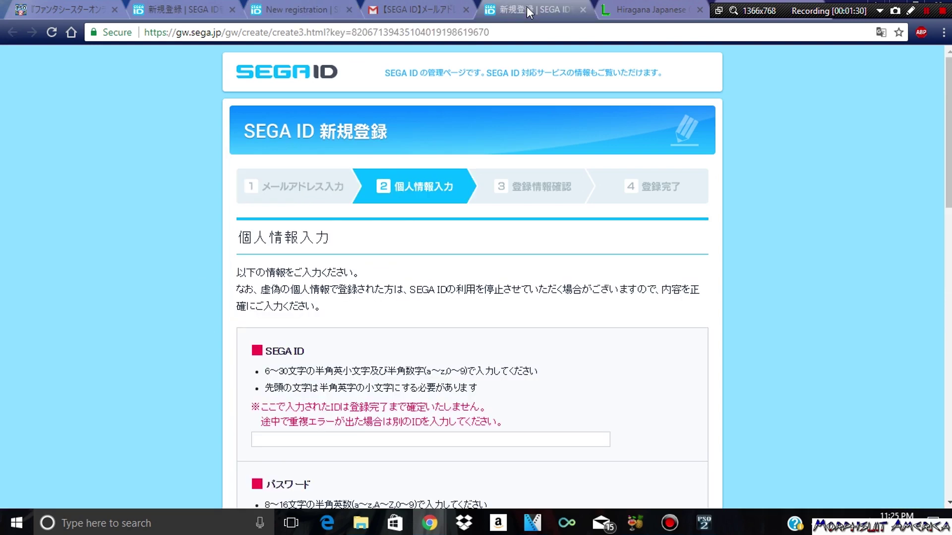
scroll(525, 159, "down", 3)
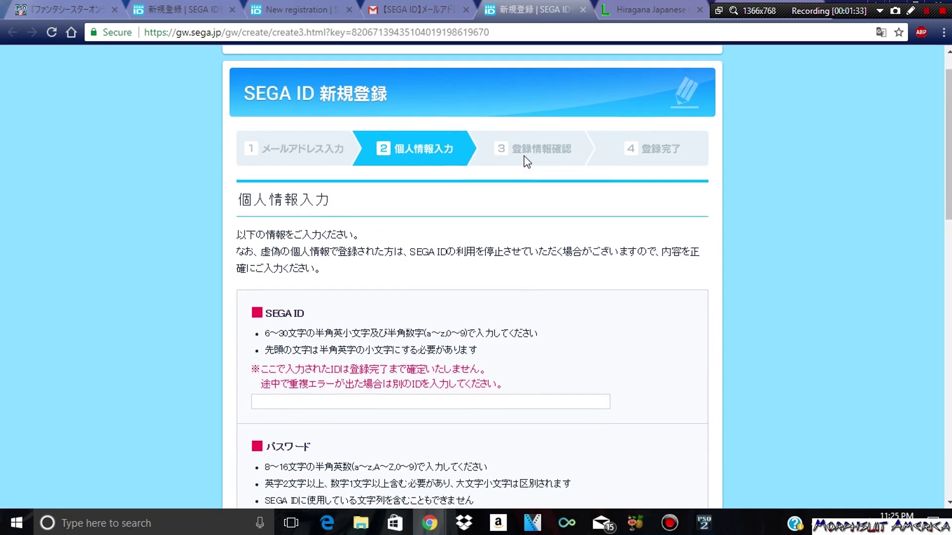
scroll(478, 184, "down", 1)
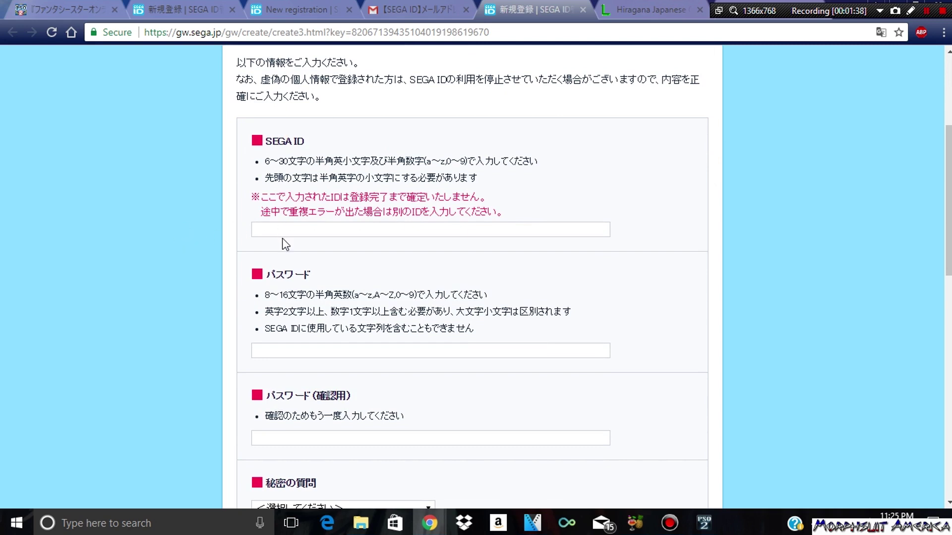
scroll(285, 243, "down", 1)
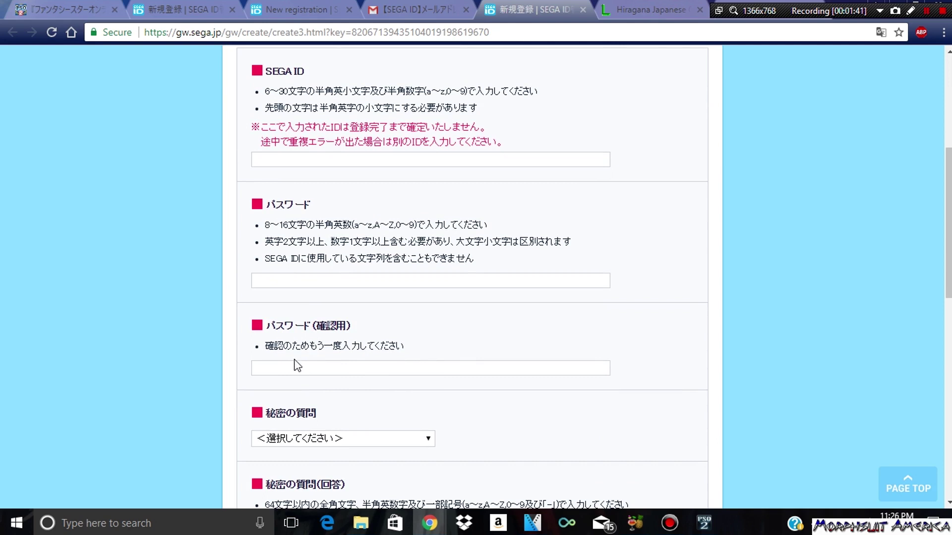
scroll(297, 367, "down", 3)
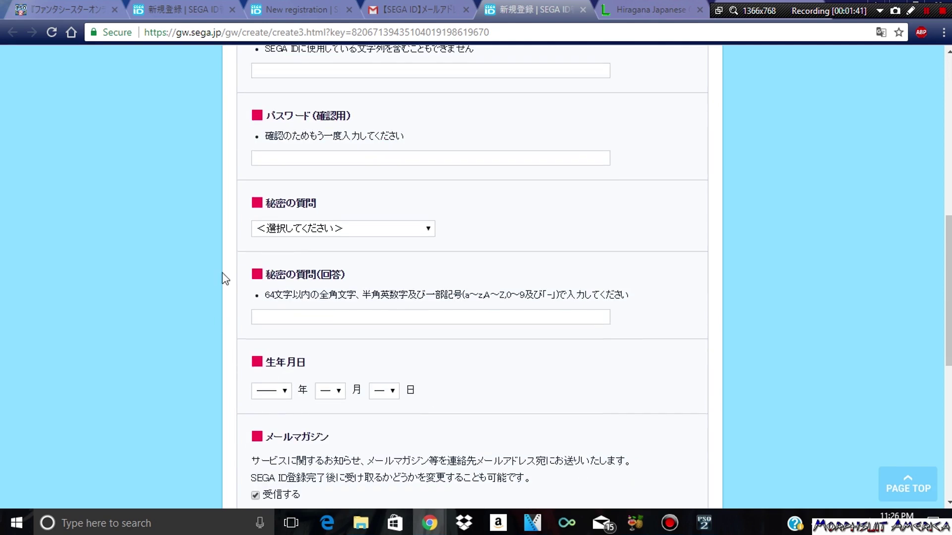
left_click(398, 233)
left_click(399, 234)
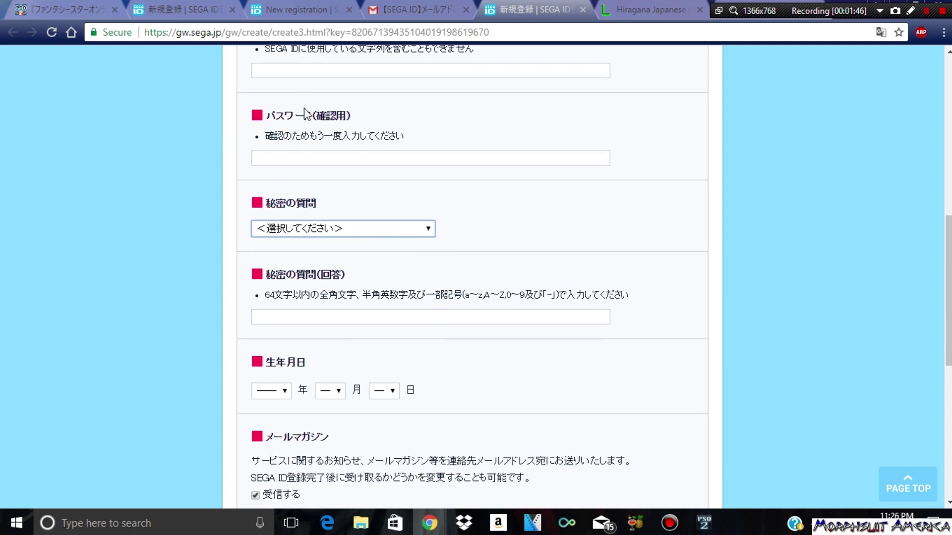
scroll(296, 117, "up", 3)
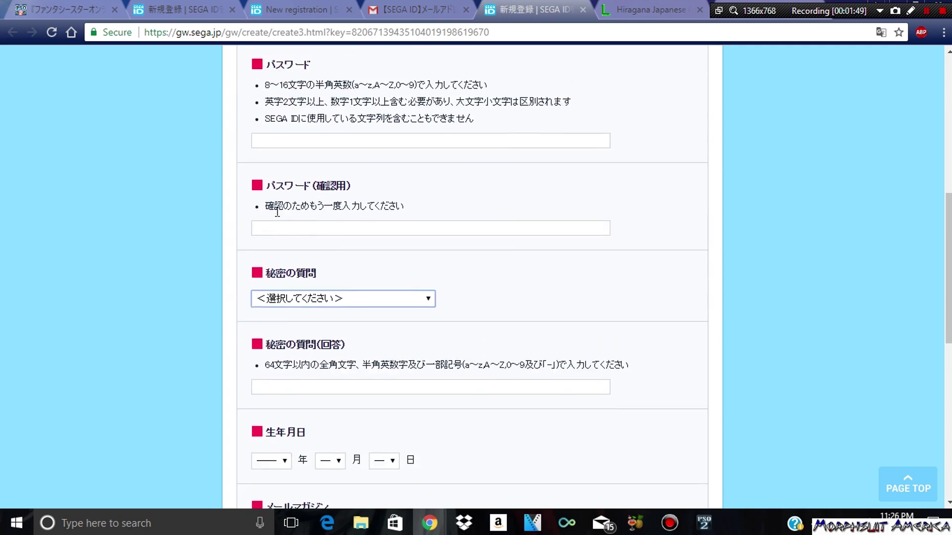
scroll(369, 312, "up", 1)
left_click_drag(423, 409, 256, 370)
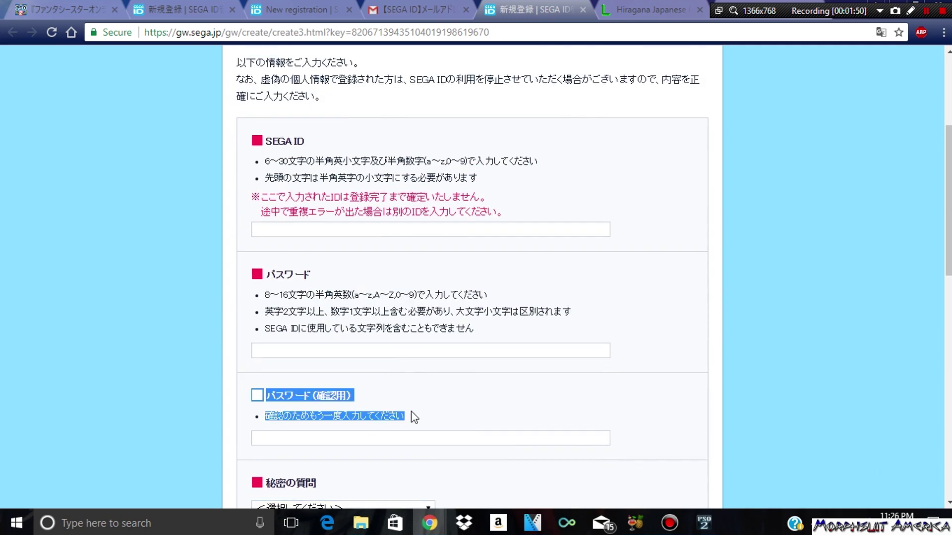
left_click(366, 336)
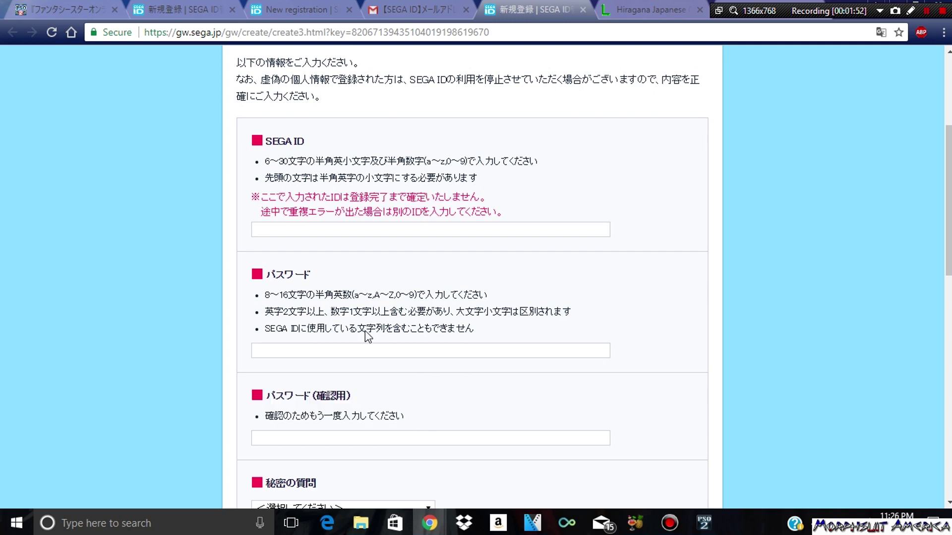
Step: Toggle the 受信する mail magazine option and translate the form into English
scroll(402, 347, "down", 5)
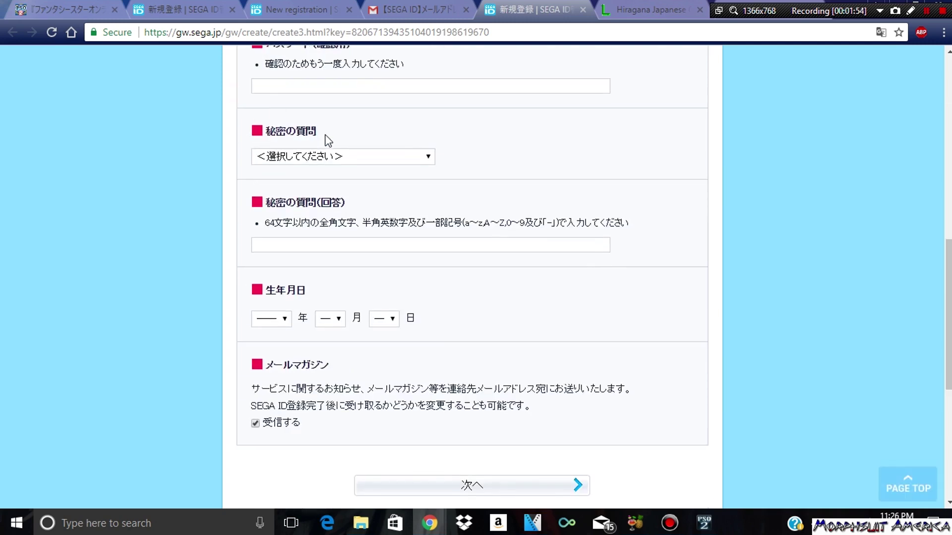
scroll(250, 246, "down", 1)
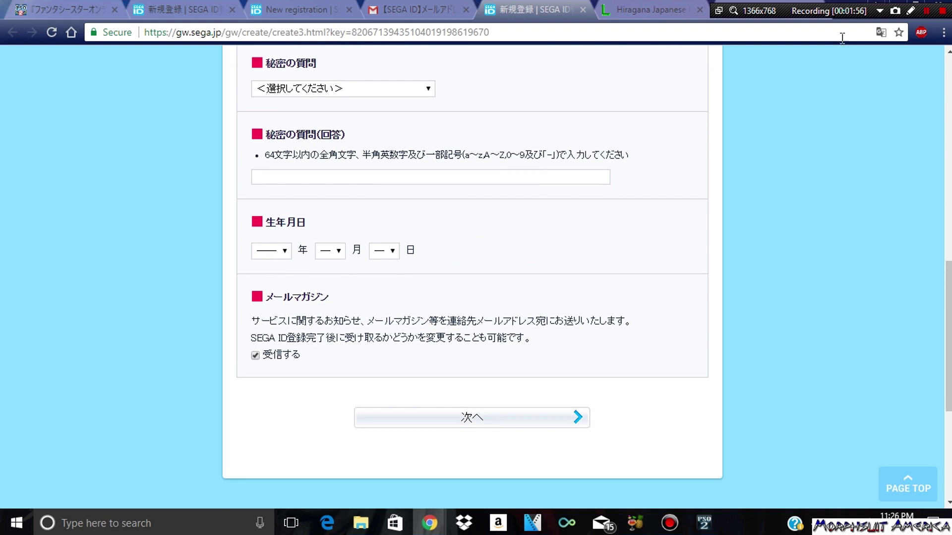
left_click(255, 354)
left_click(877, 34)
left_click(788, 87)
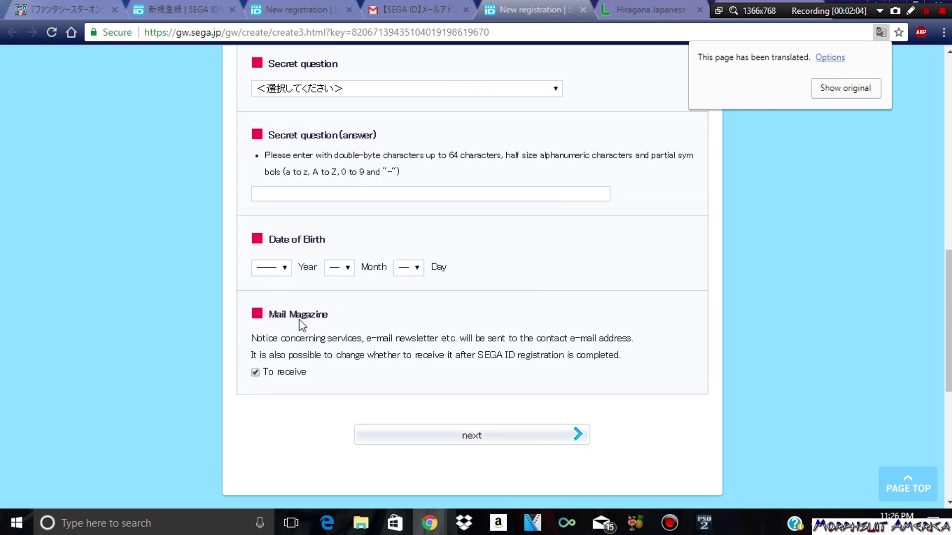
scroll(149, 292, "up", 12)
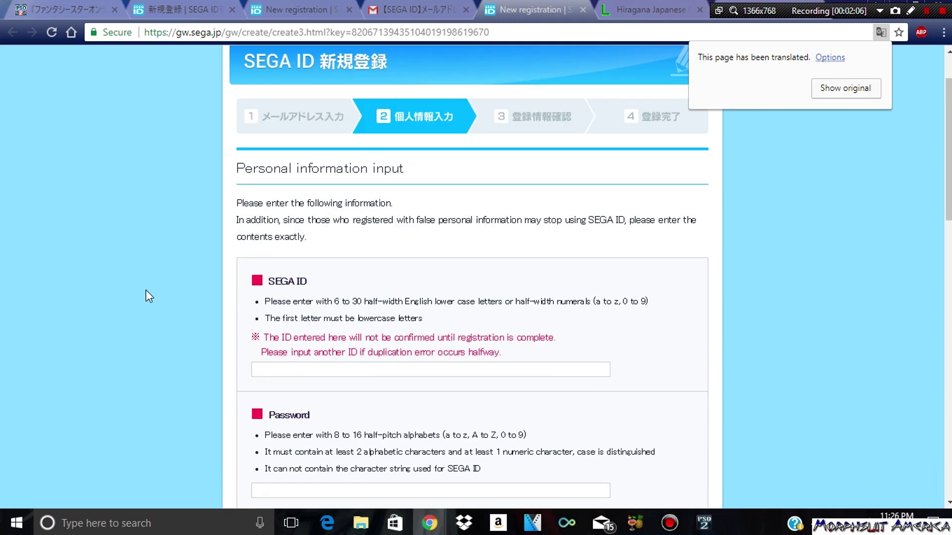
scroll(146, 290, "down", 4)
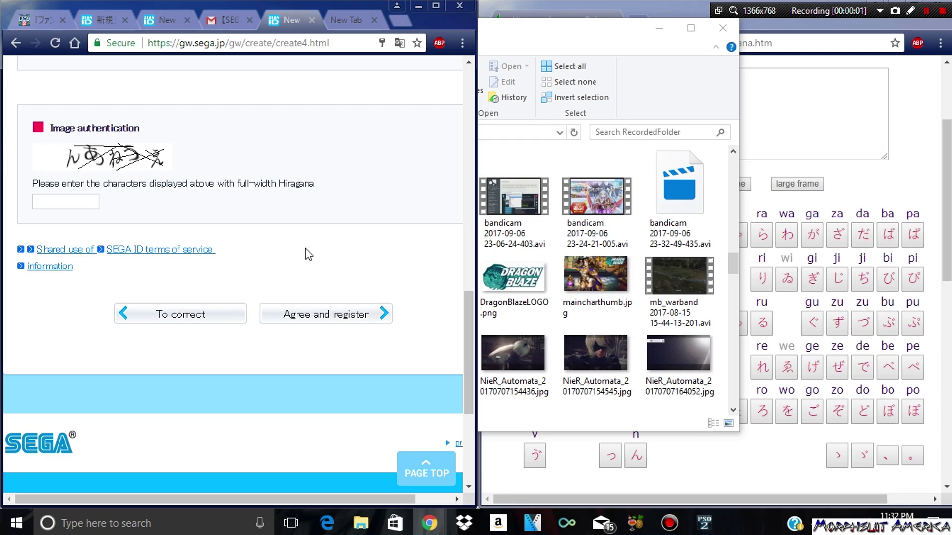
Step: Compose ふりんしめ on the hiragana keyboard page, adding the ん key
left_click(716, 455)
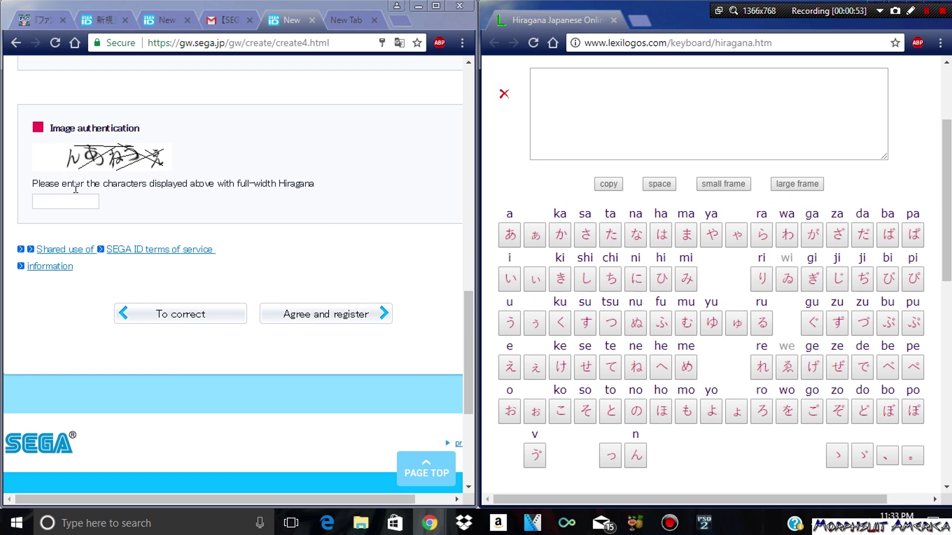
left_click(639, 463)
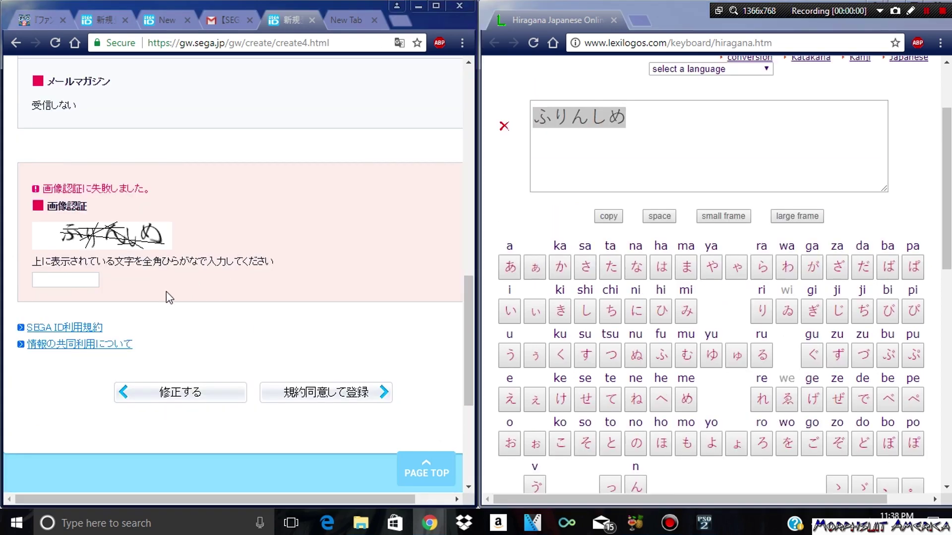
Step: Paste ふりんしめ into the image-authentication field and submit with 規約同意して登録
right_click(67, 273)
left_click(117, 360)
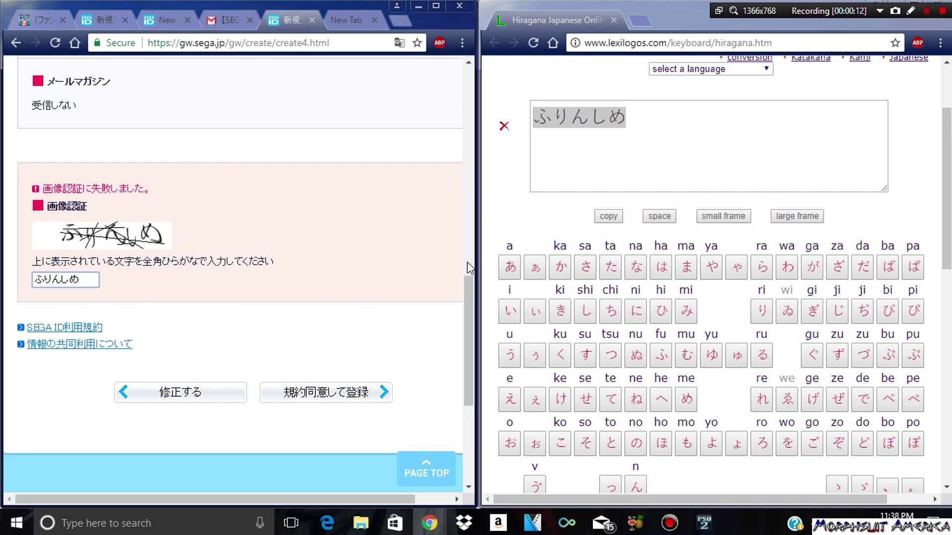
left_click(321, 394)
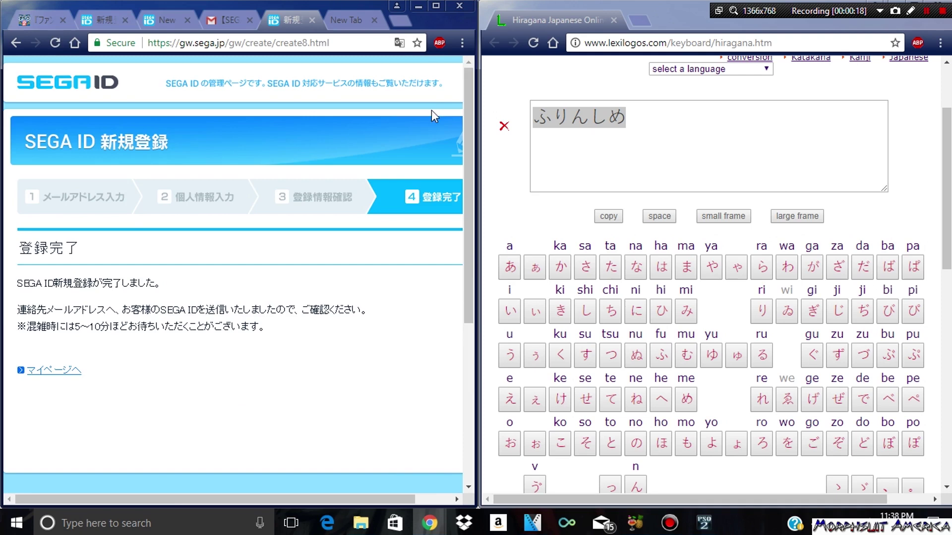
Step: Translate the 登録完了 page into English and briefly highlight its completion message
left_click(399, 41)
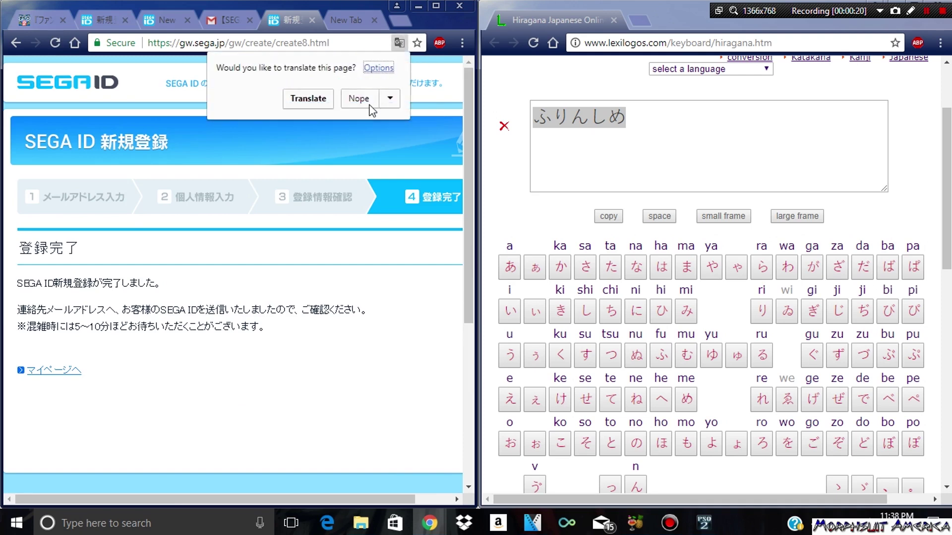
left_click(306, 98)
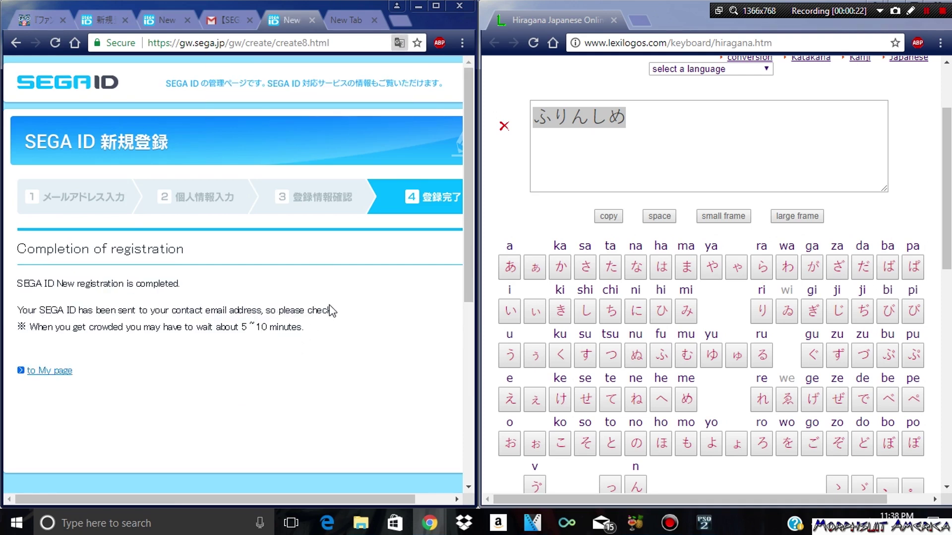
left_click_drag(329, 307, 102, 278)
left_click(88, 341)
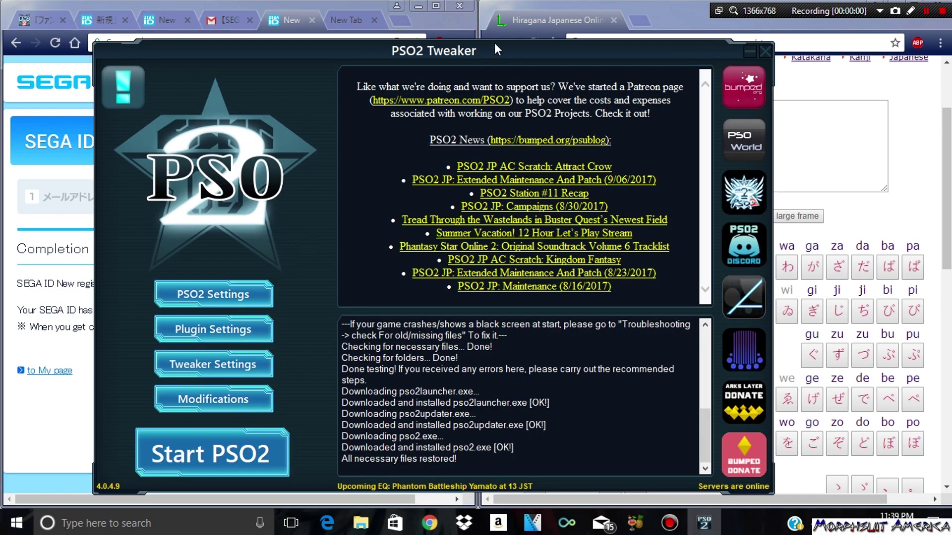
left_click_drag(500, 46, 510, 36)
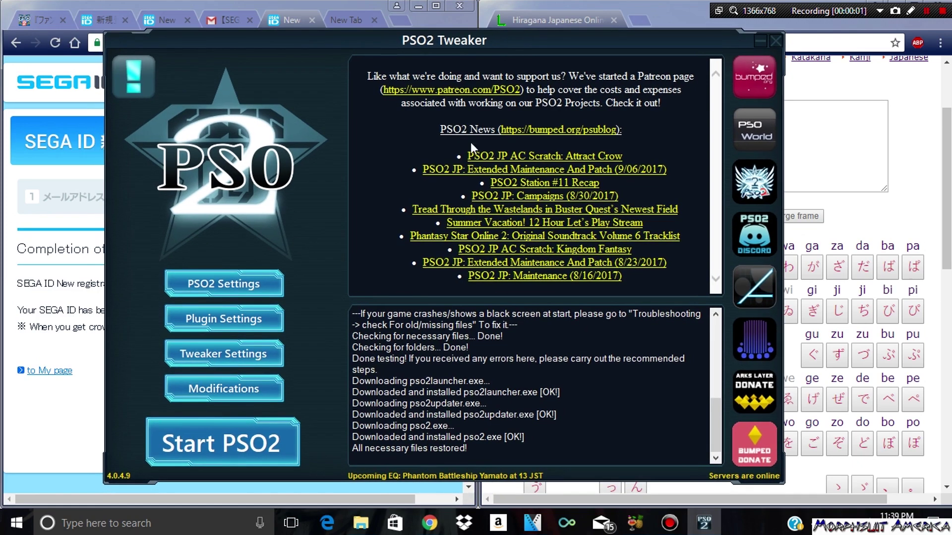
left_click(125, 86)
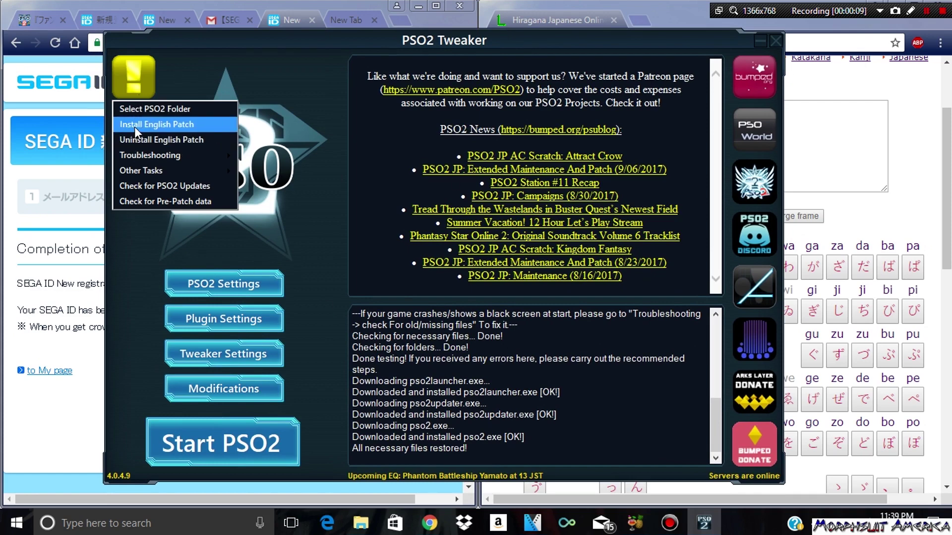
left_click(311, 292)
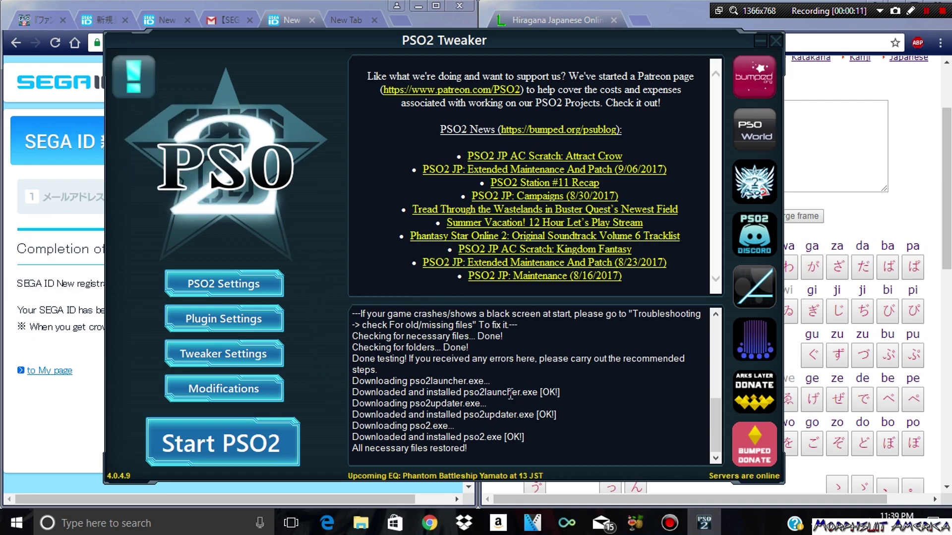
Step: Save the PSO2 settings as windowed 1280x720 at 60 FPS with BGM volume 0
left_click(233, 294)
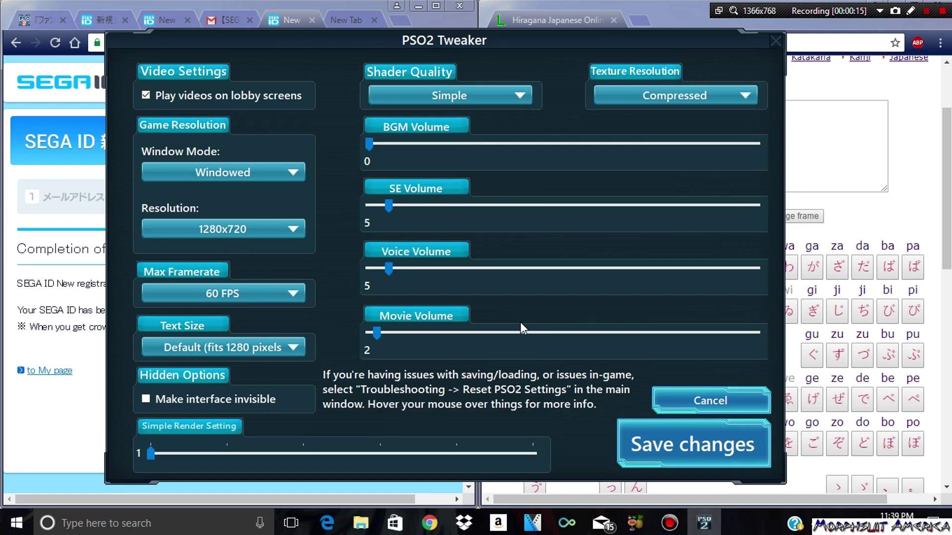
mouse_move(522, 329)
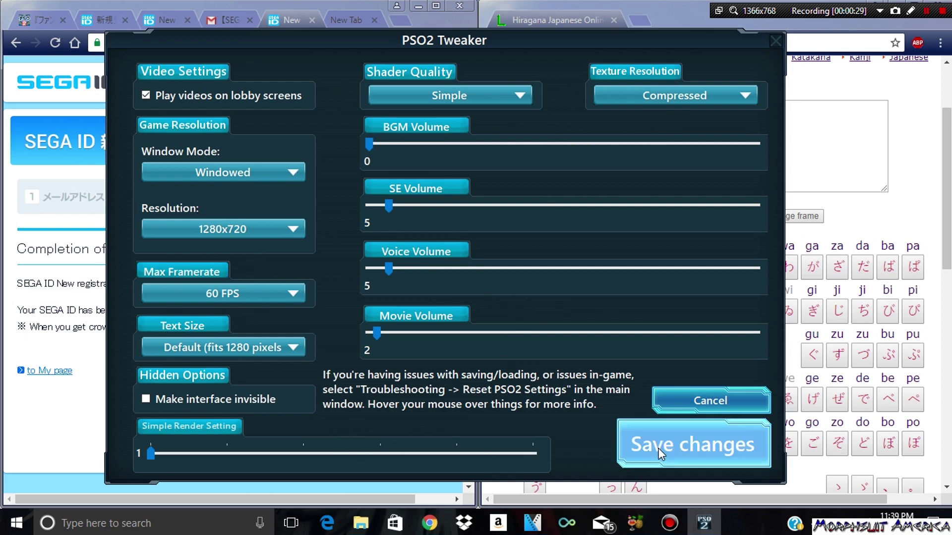
left_click(679, 420)
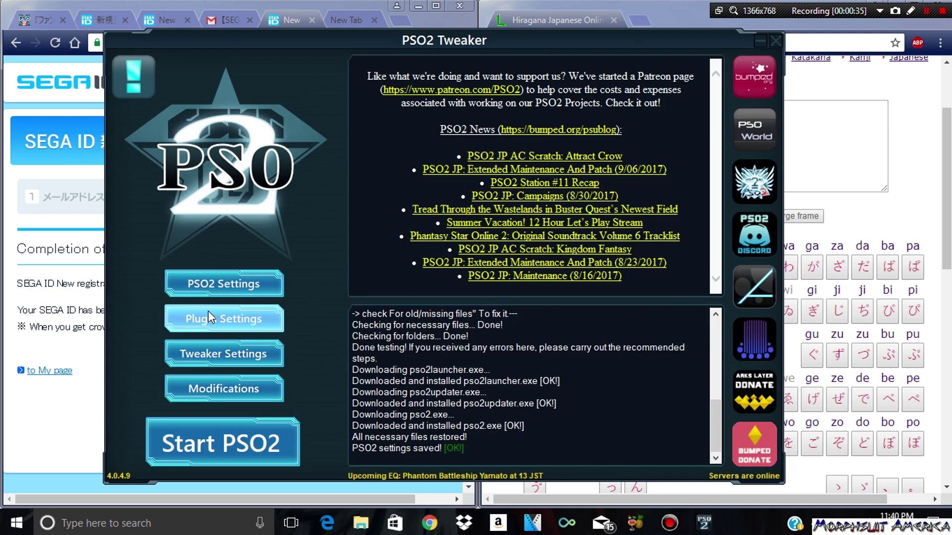
left_click(133, 78)
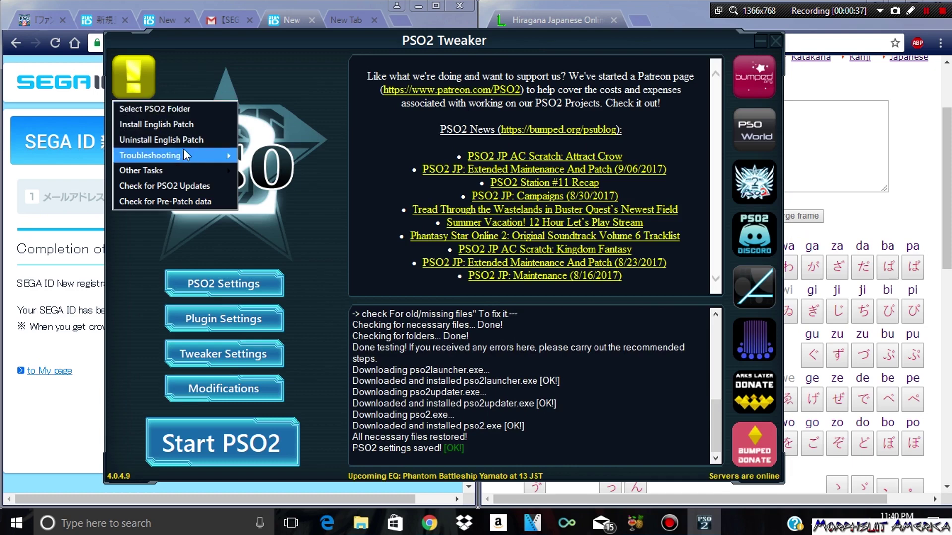
mouse_move(186, 155)
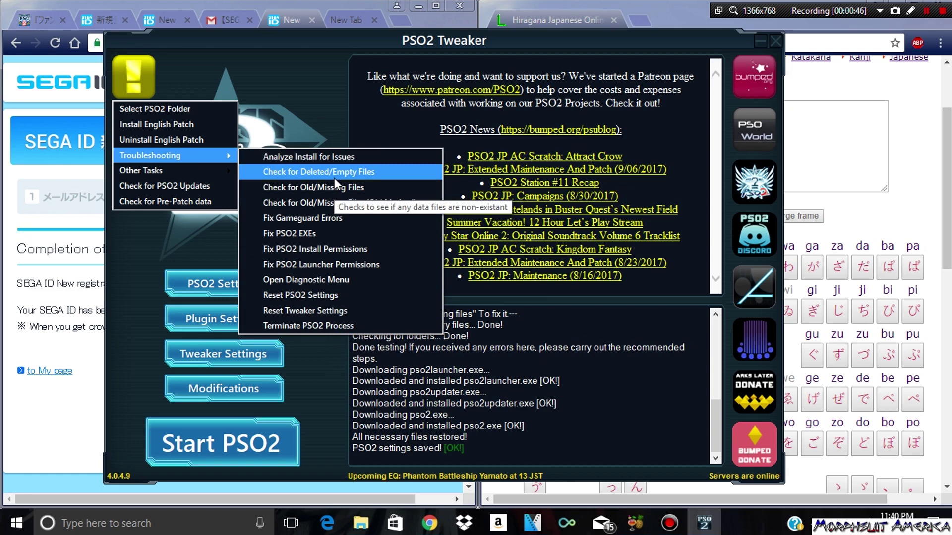
left_click(337, 355)
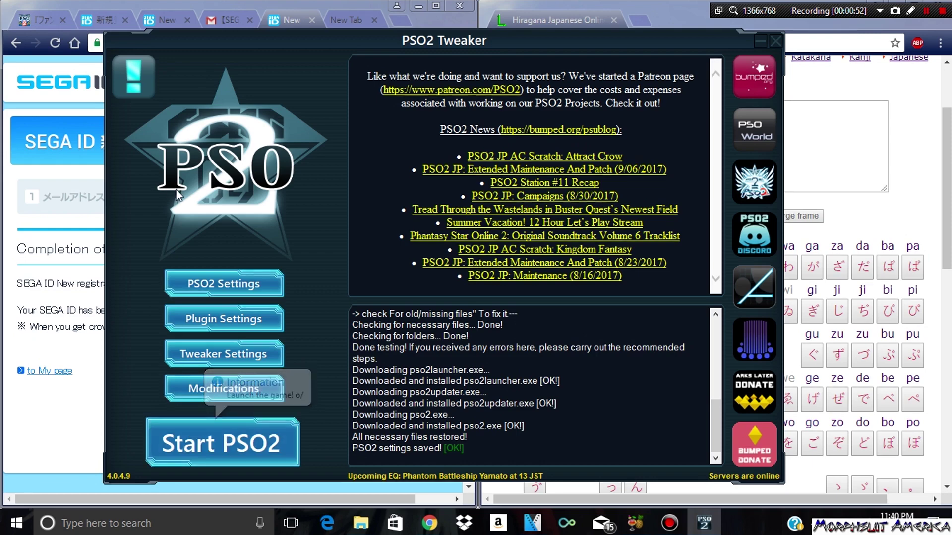
Step: Start PSO2 to kick off the QUANTUM SYSTEM update check of the game files
left_click(223, 443)
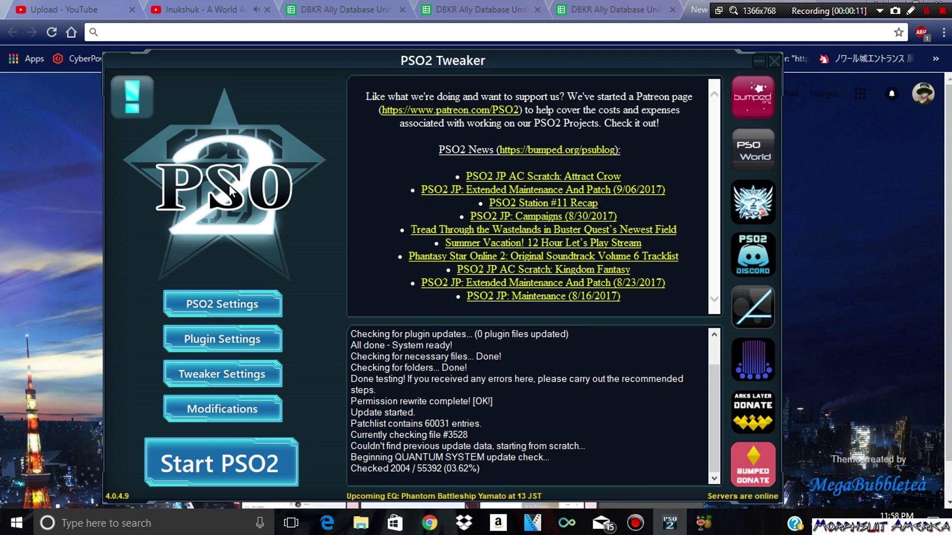
mouse_move(230, 191)
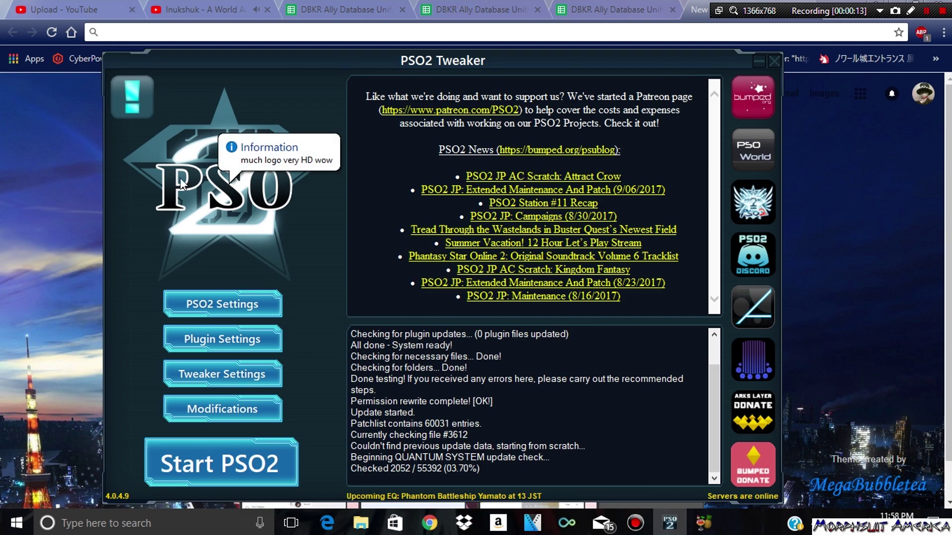
left_click(123, 105)
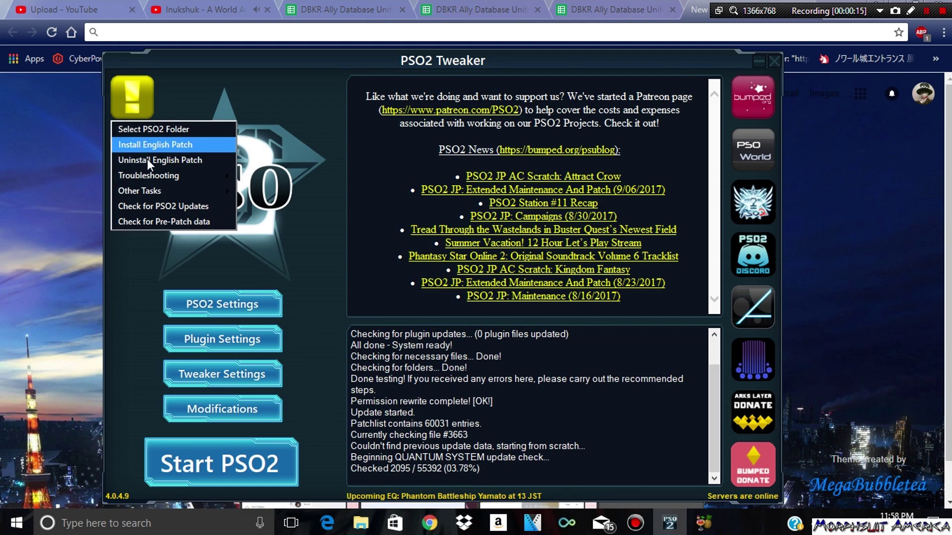
mouse_move(225, 177)
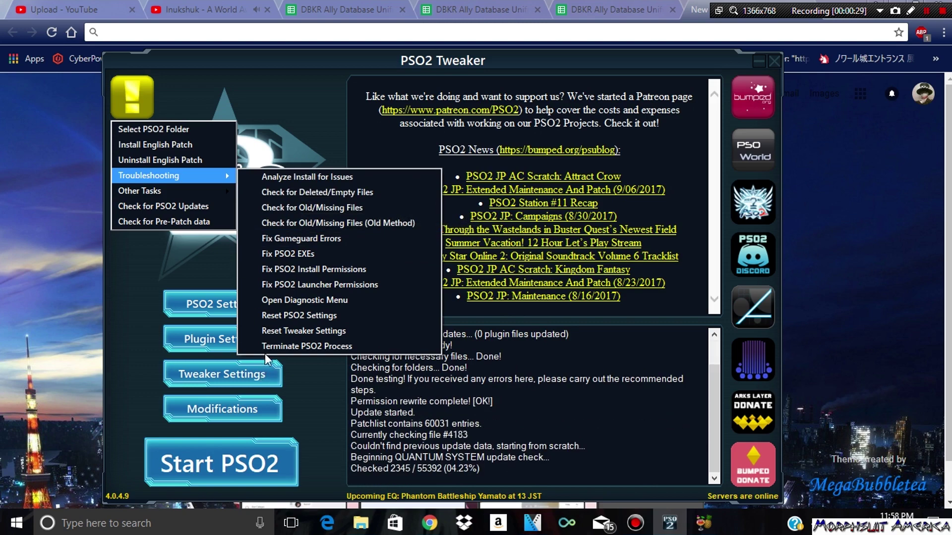
left_click(288, 119)
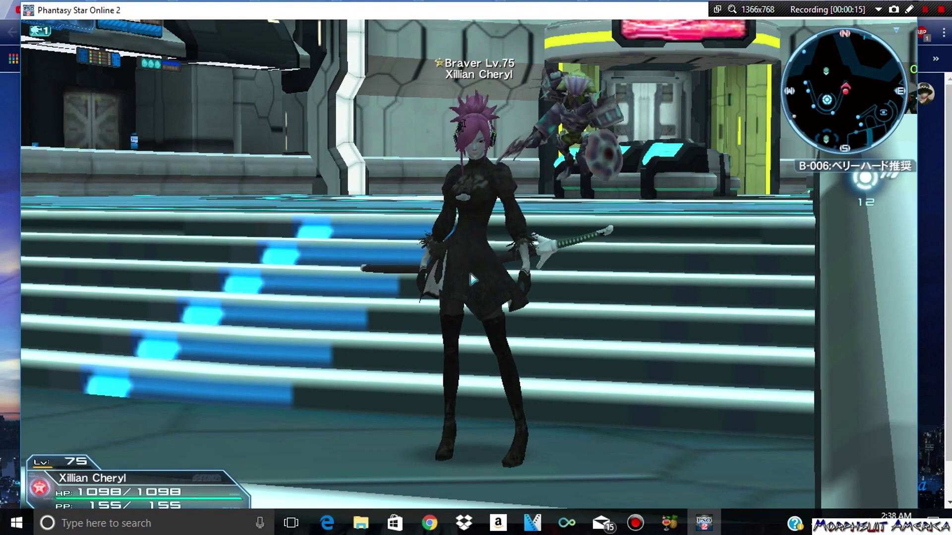
key("i")
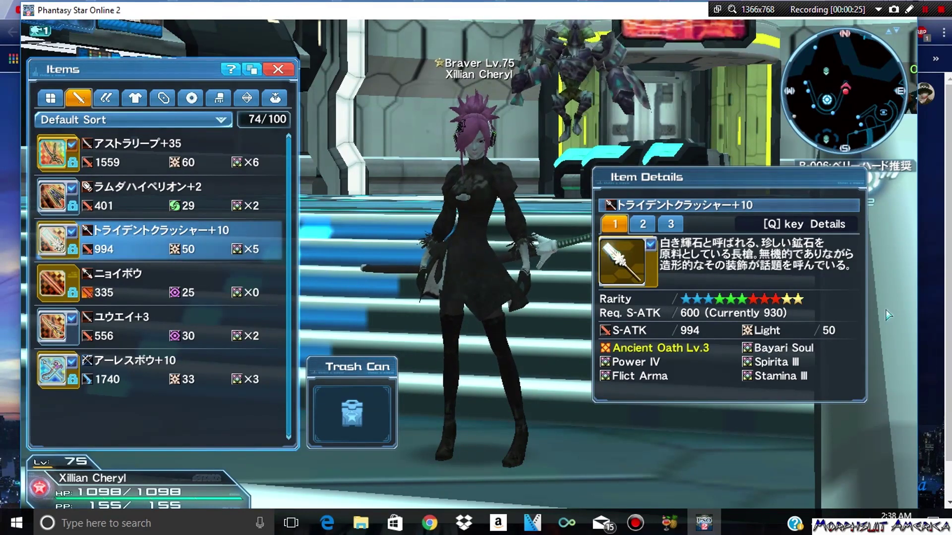
left_click(164, 98)
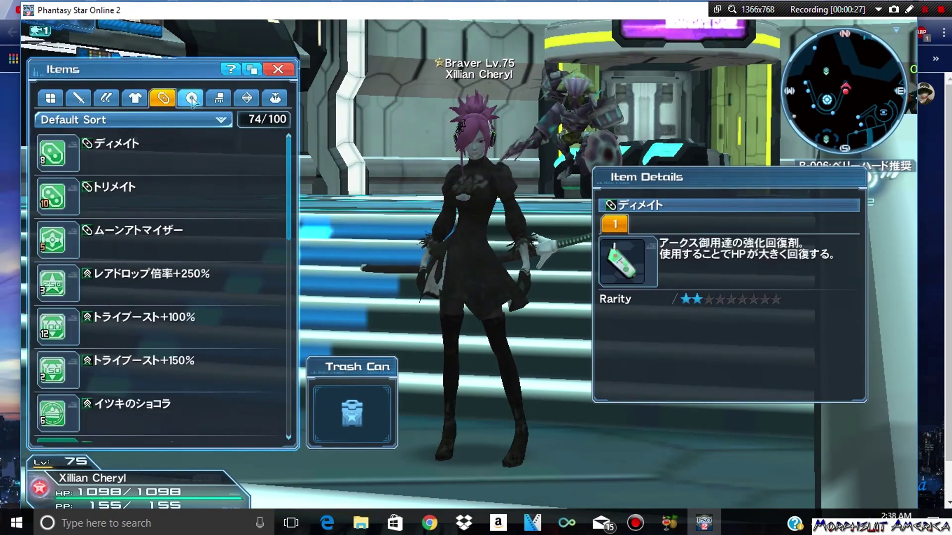
left_click(191, 99)
key("Escape")
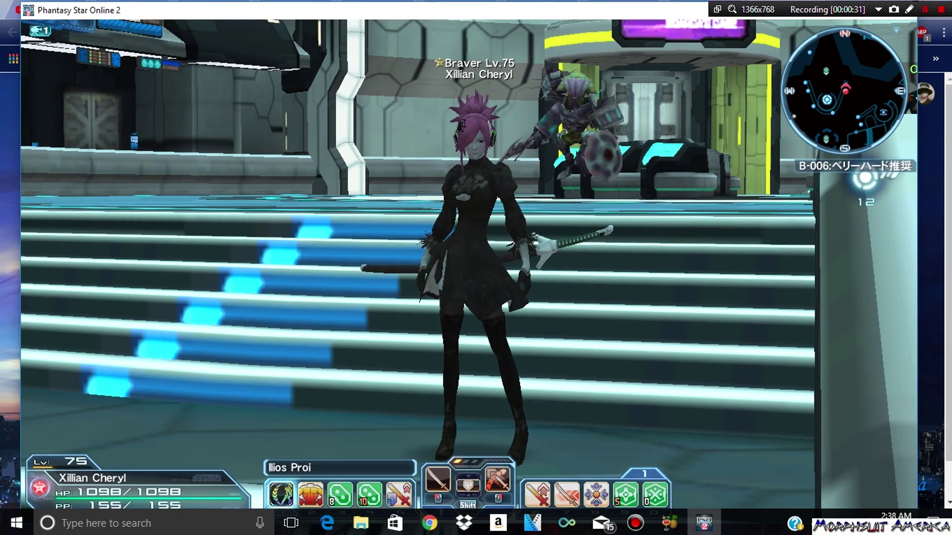
key("Escape")
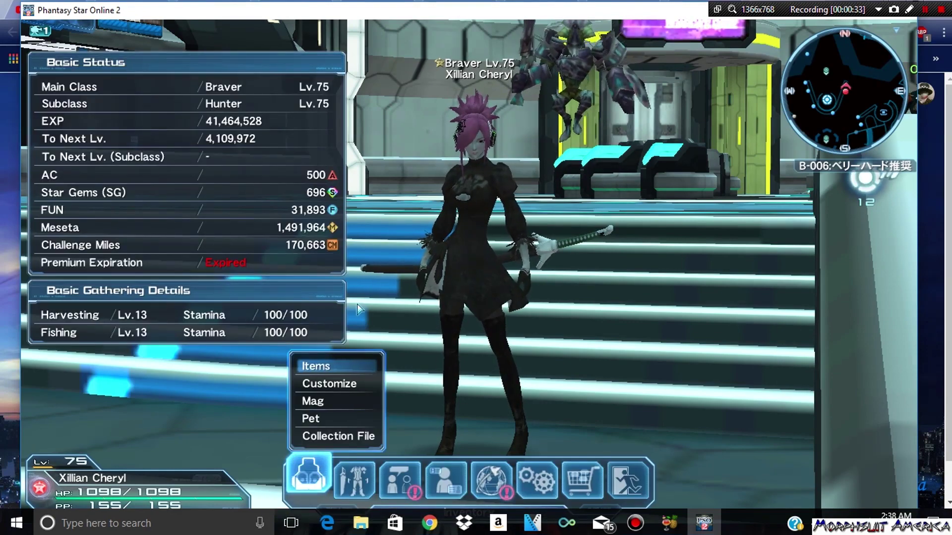
left_click(491, 479)
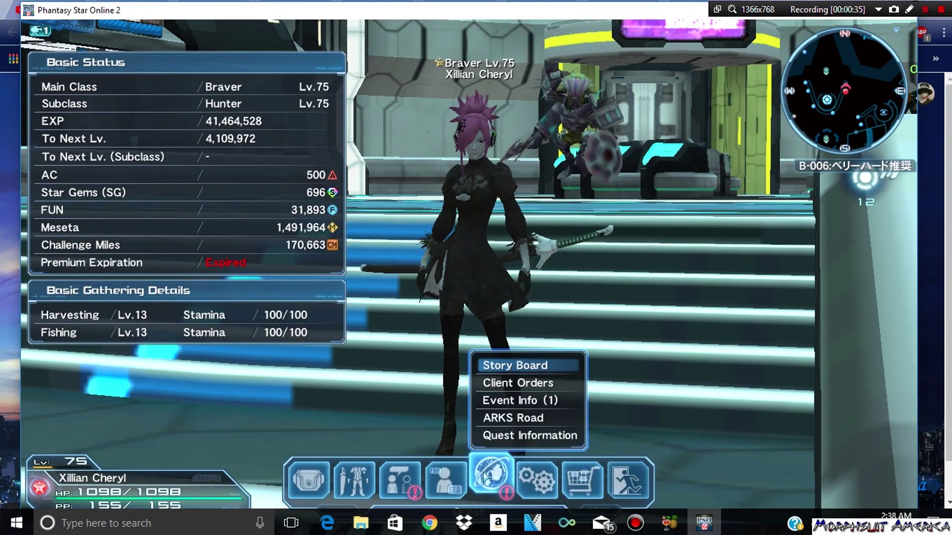
left_click(500, 390)
left_click(163, 99)
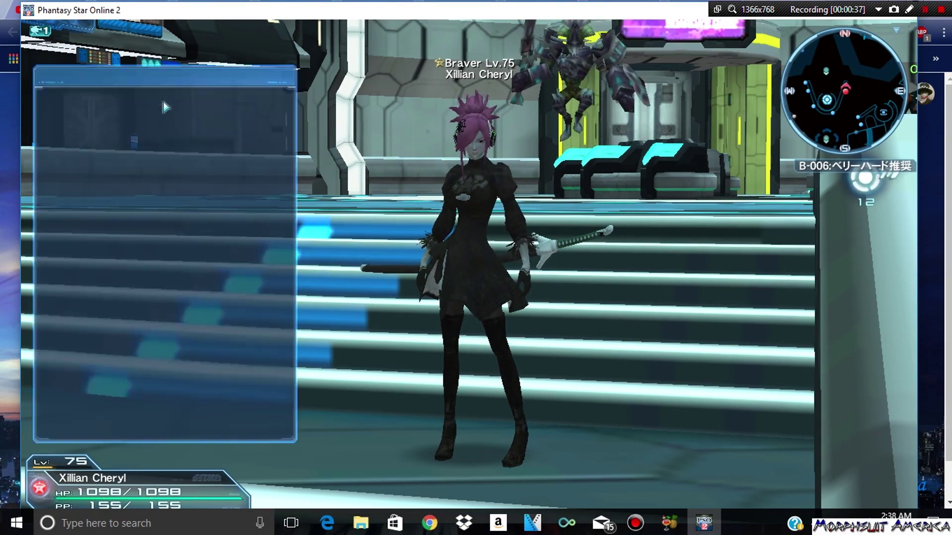
left_click(145, 164)
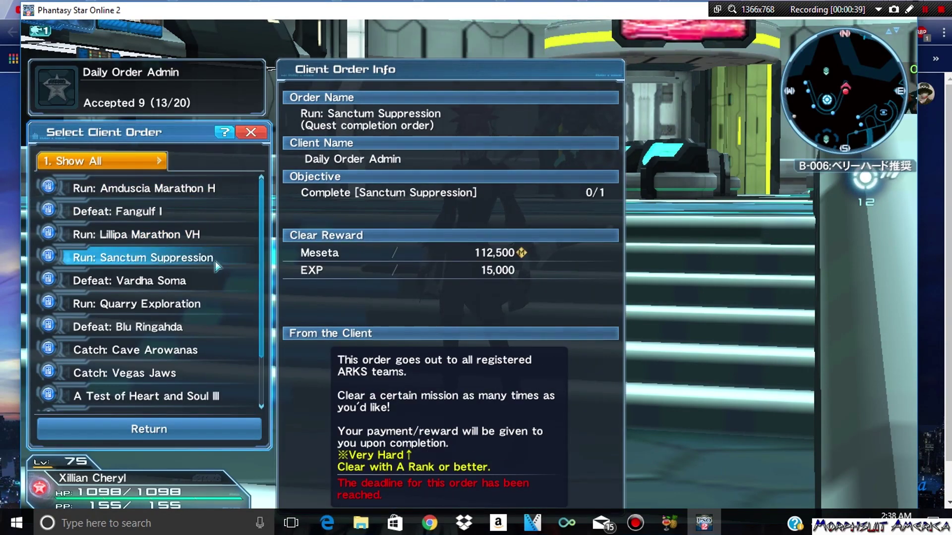
key("Escape")
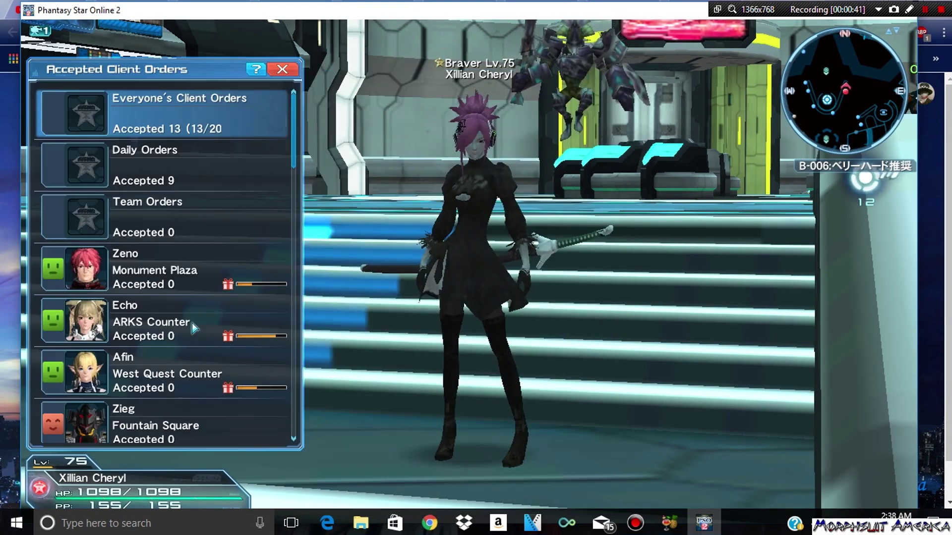
key("Escape")
key("Escape")
key("Escape")
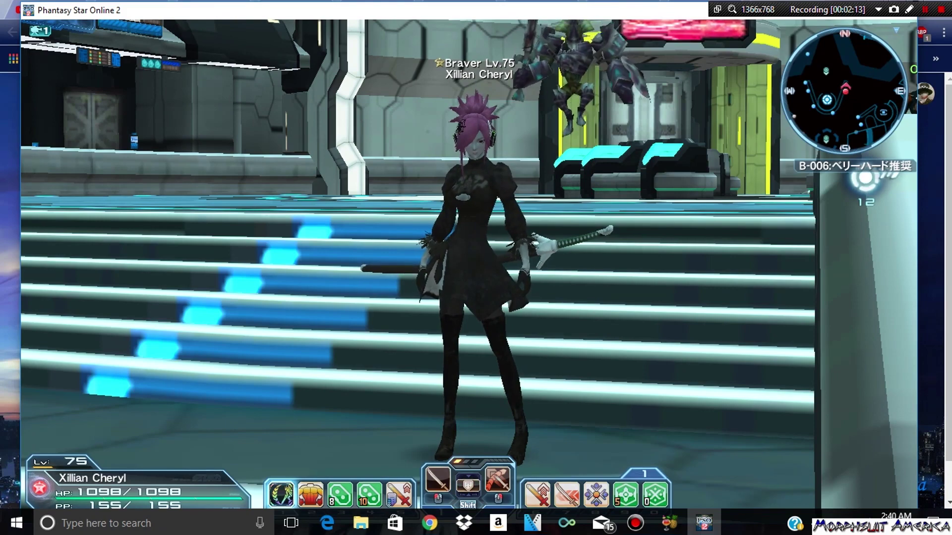
Step: Open the friend list from the in-game main menu
key("Escape")
key("Right")
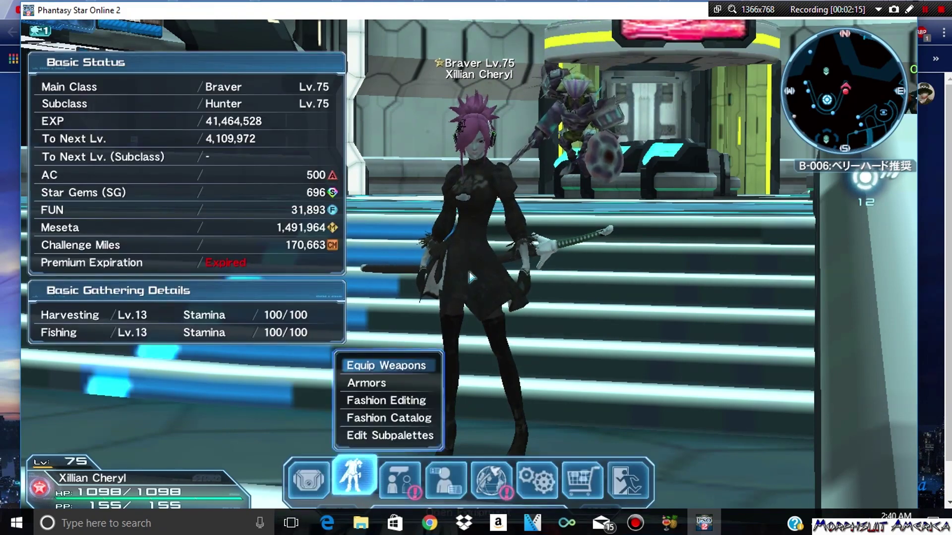
key("Right")
key("Return")
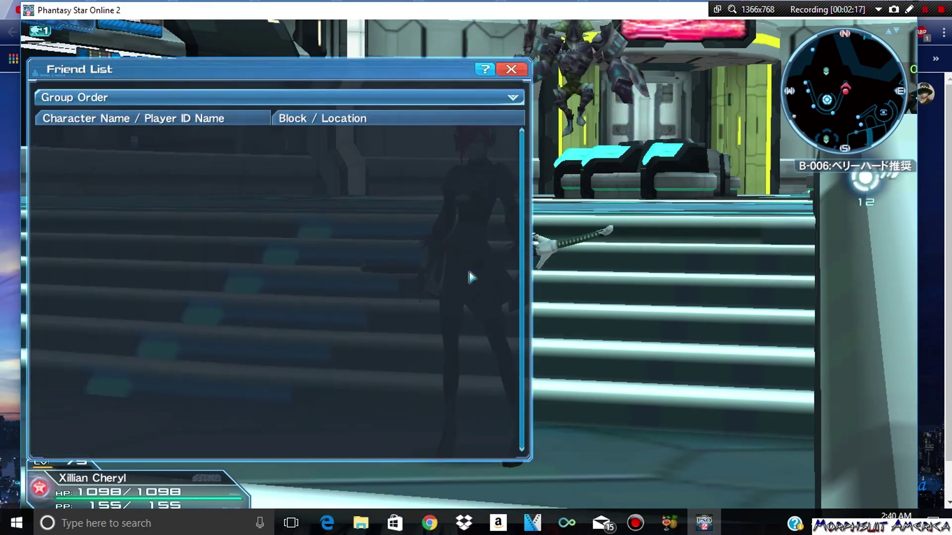
Step: Scroll through the friend list, then close it and all menus to return to gameplay
scroll(471, 244, "down", 3)
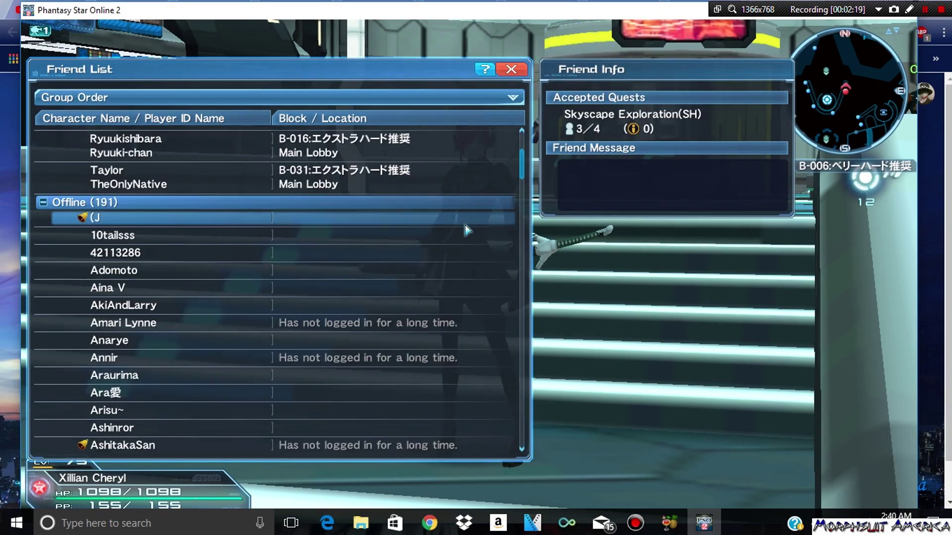
scroll(467, 230, "down", 5)
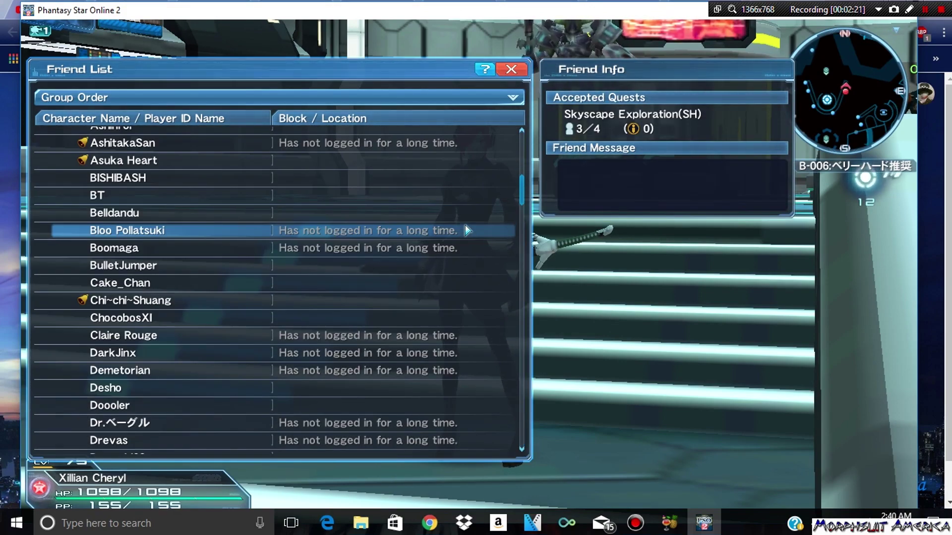
scroll(466, 230, "down", 9)
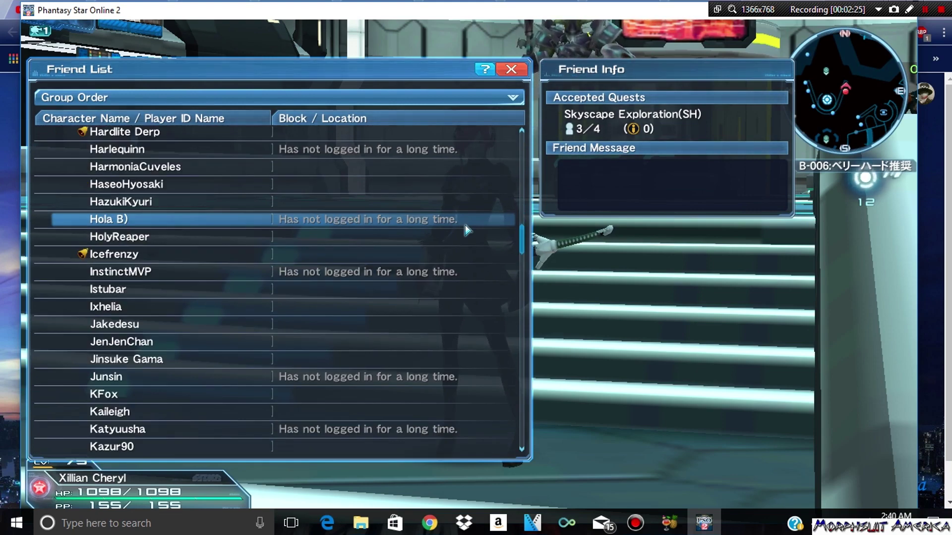
scroll(467, 230, "down", 1)
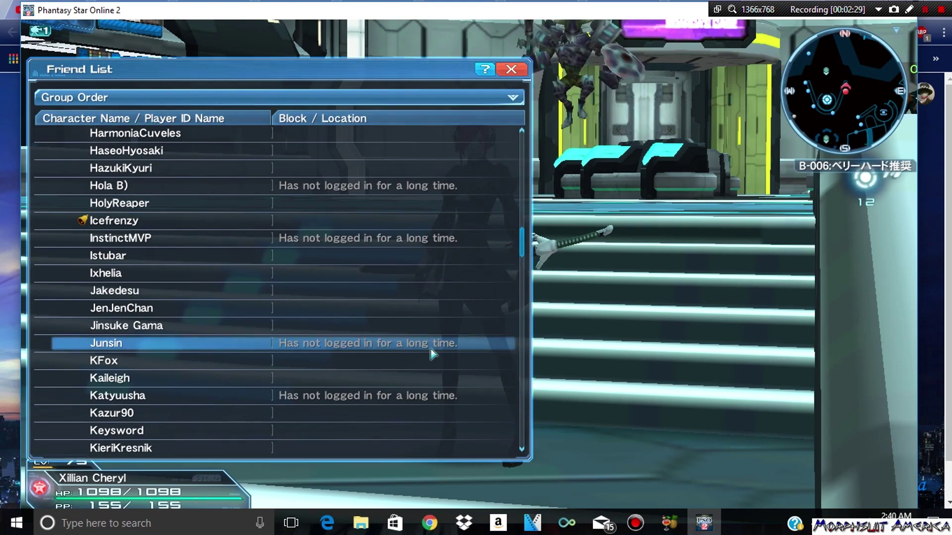
scroll(427, 397, "down", 4)
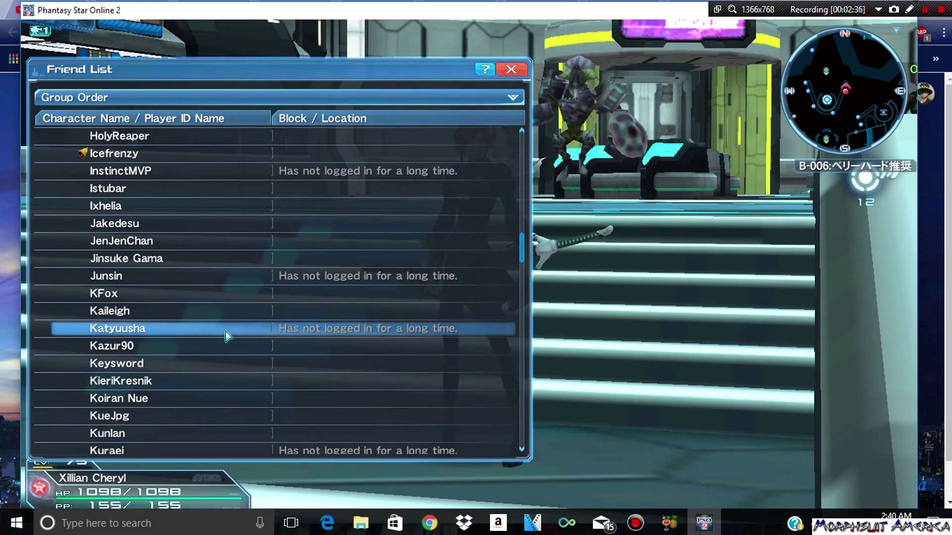
scroll(222, 332, "down", 10)
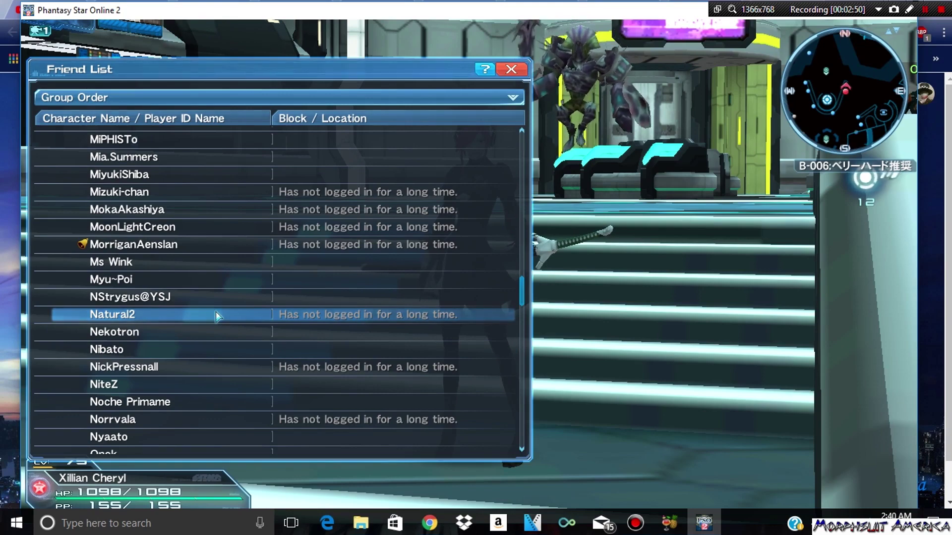
scroll(226, 322, "down", 3)
scroll(308, 398, "down", 6)
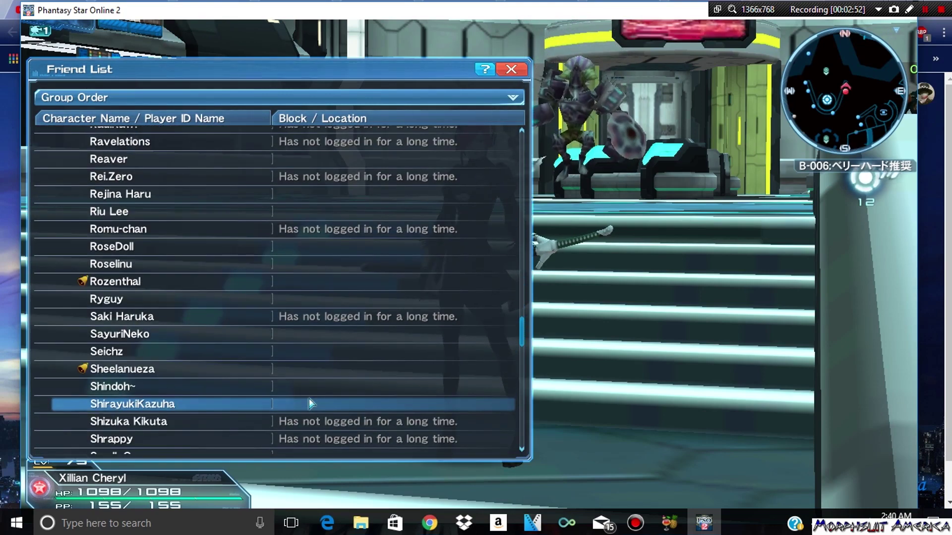
left_click(511, 69)
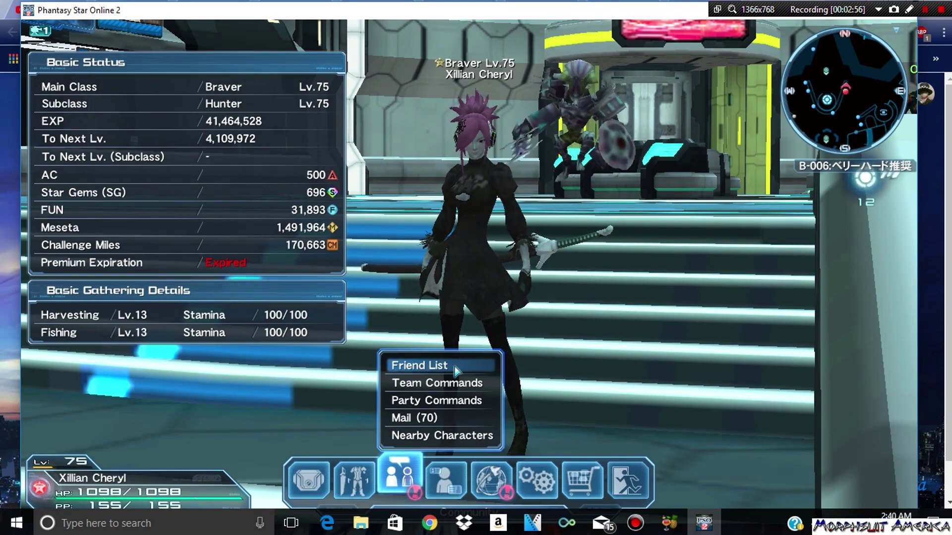
key("Escape")
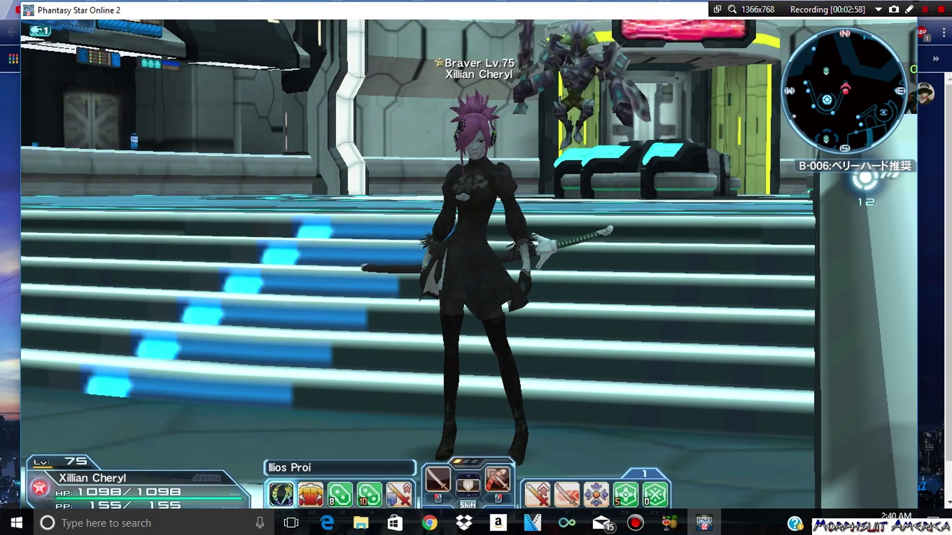